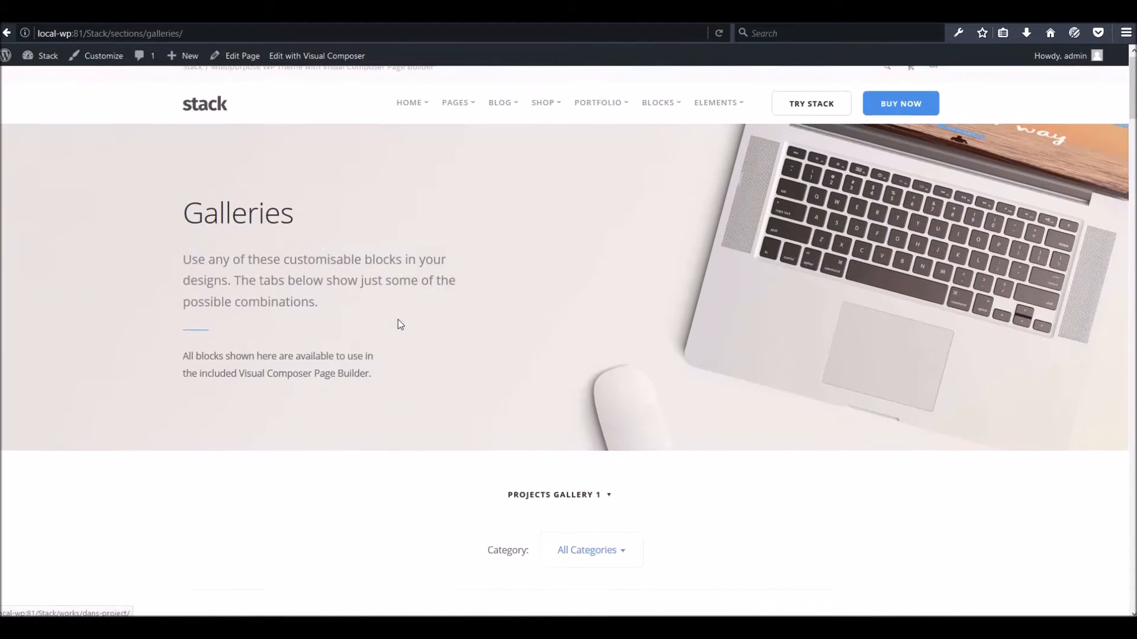
- Examine the project galleries and their category filters on the Galleries page
scroll(397, 322, "down", 10)
scroll(395, 323, "down", 20)
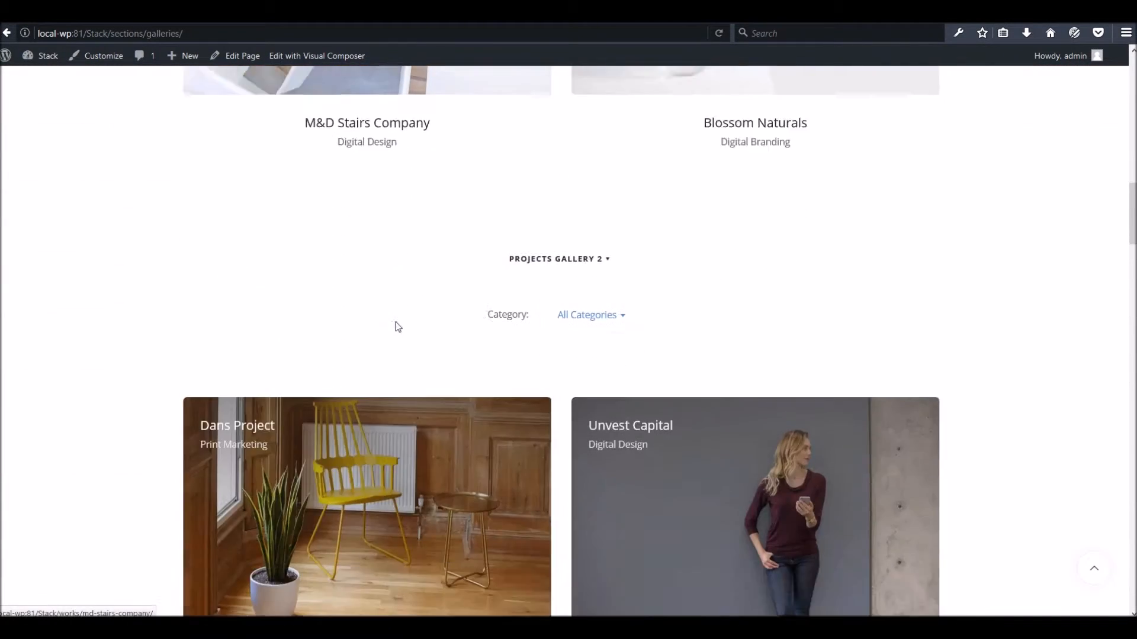
scroll(395, 327, "down", 1)
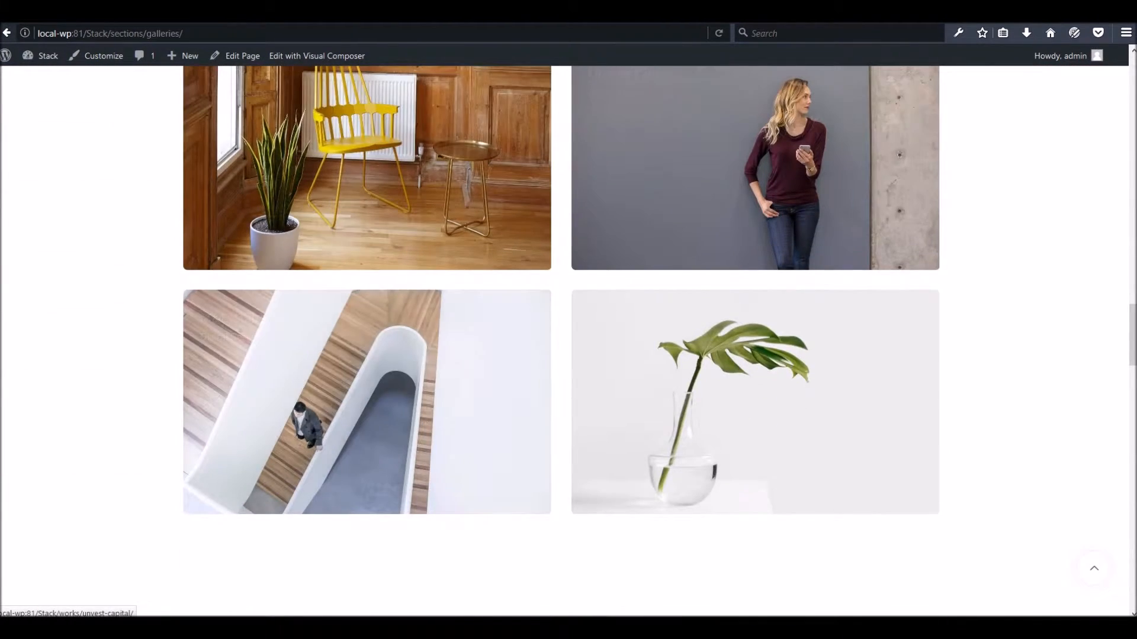
left_click_drag(1134, 346, 1076, 158)
scroll(538, 243, "up", 3)
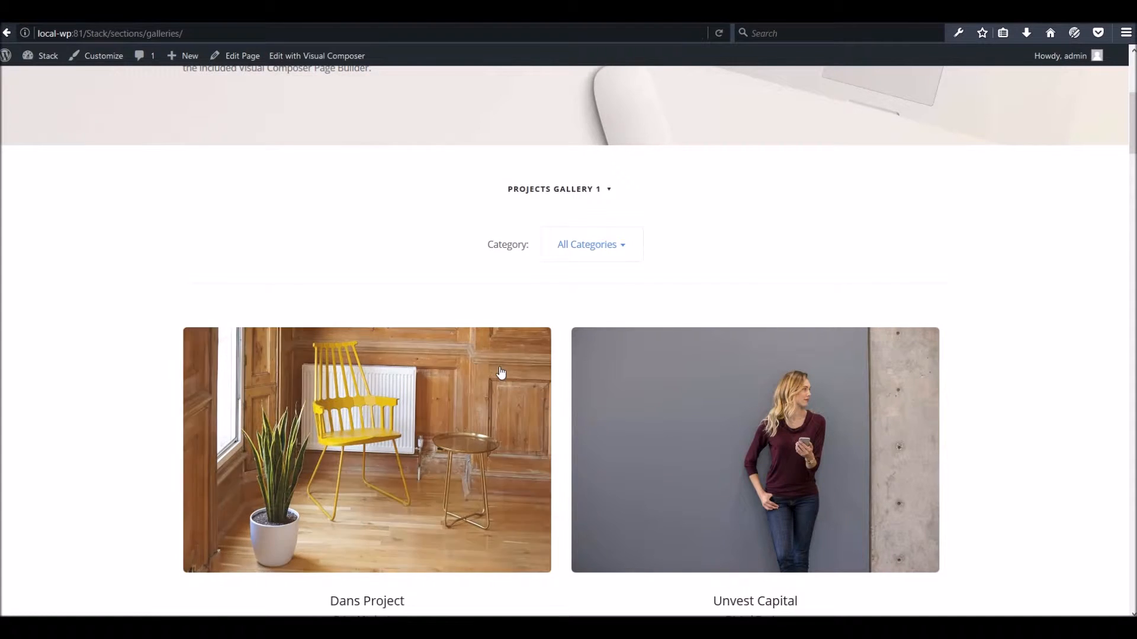
scroll(521, 344, "down", 2)
scroll(473, 332, "up", 4)
scroll(501, 178, "up", 3)
- Open the Galleries page for editing and go through its Visual Composer layout to the end of the content
left_click(239, 58)
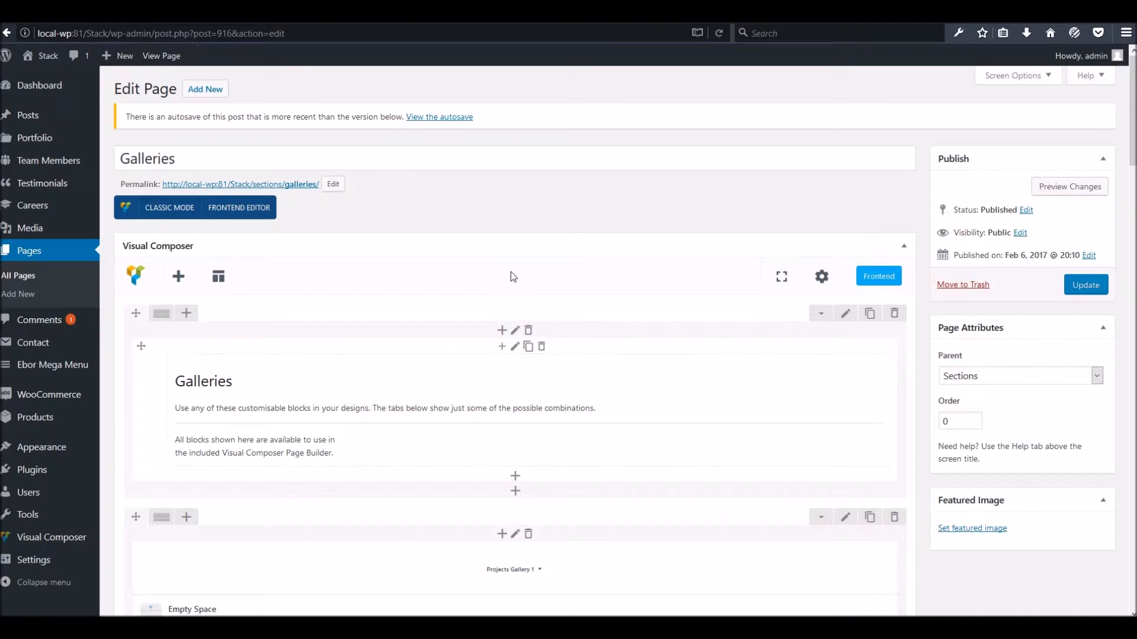
scroll(587, 338, "down", 15)
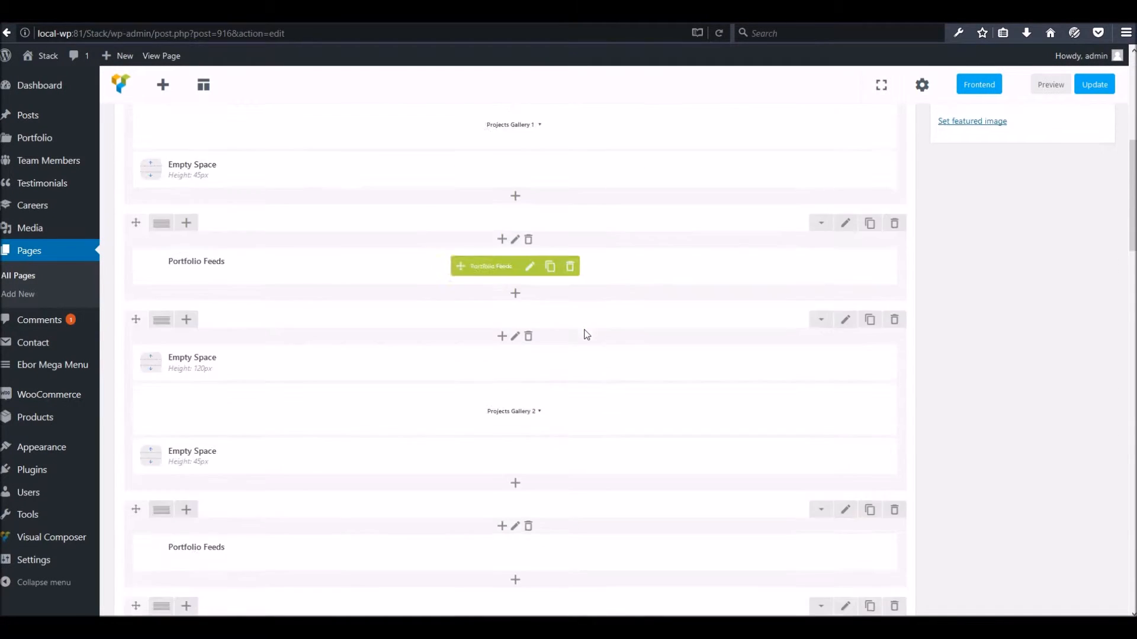
scroll(583, 331, "down", 15)
scroll(578, 325, "up", 8)
scroll(577, 317, "up", 10)
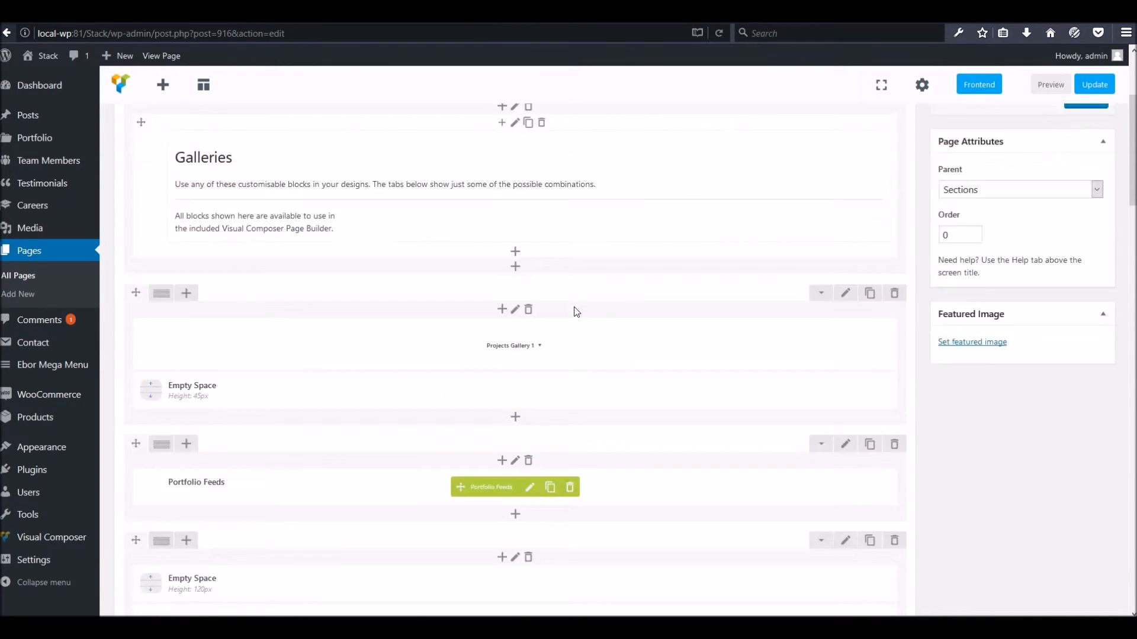
scroll(574, 311, "down", 10)
scroll(403, 287, "down", 5)
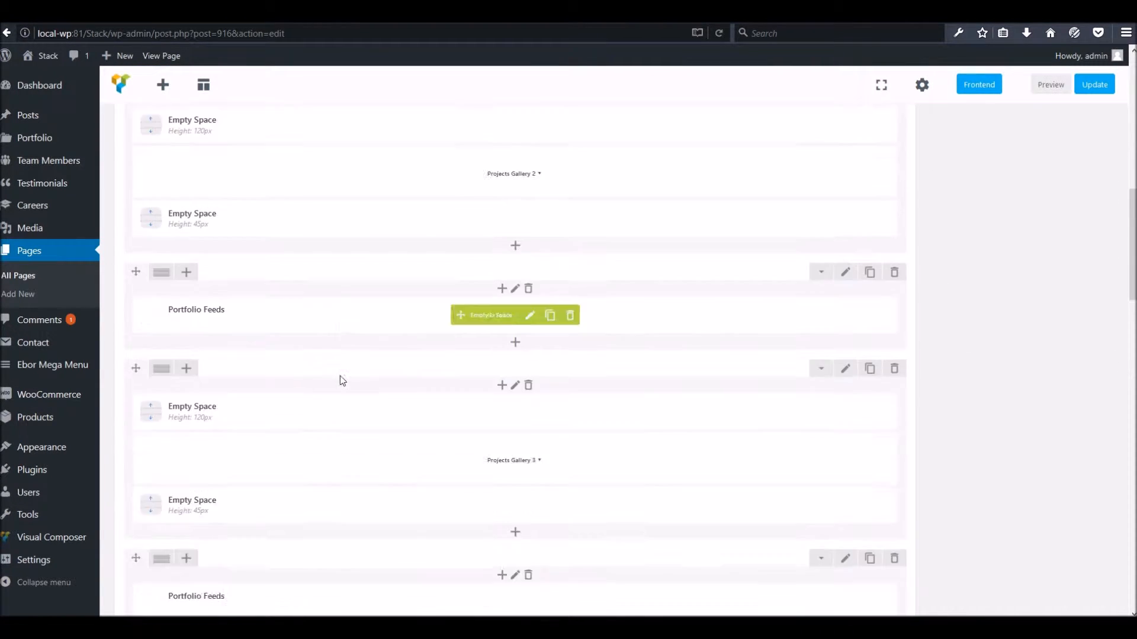
scroll(340, 346, "down", 12)
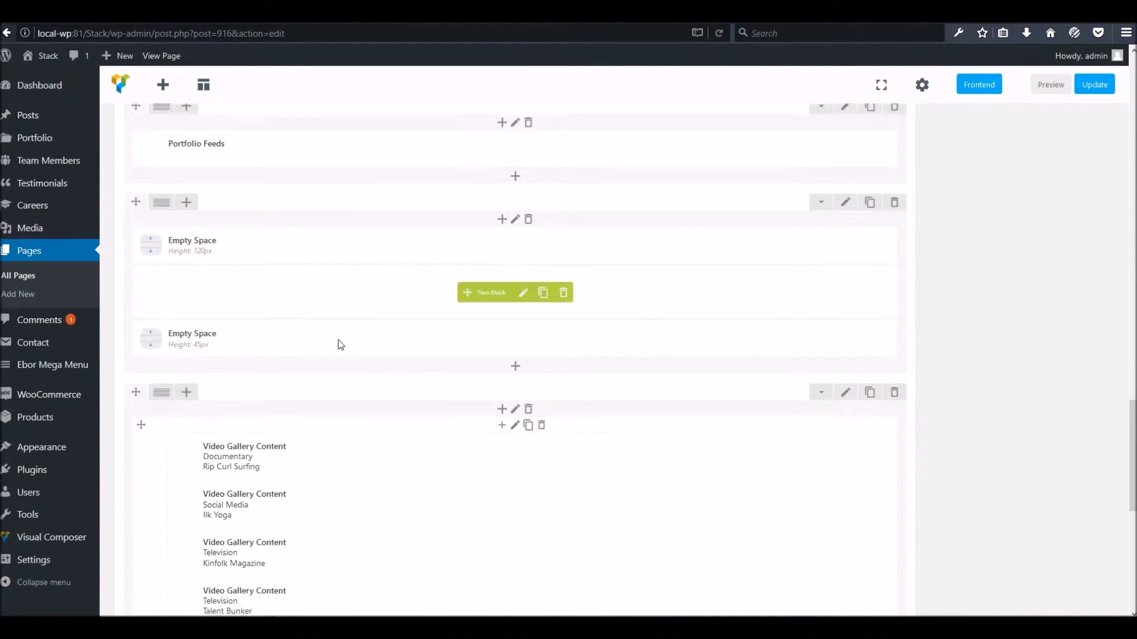
scroll(339, 342, "down", 2)
scroll(339, 342, "up", 4)
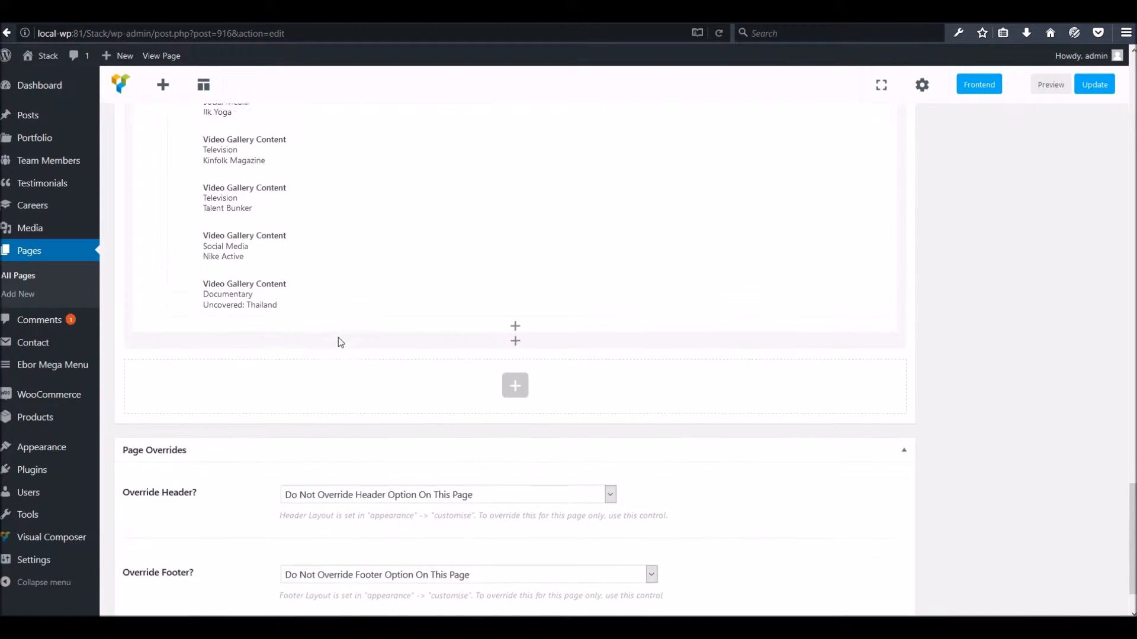
scroll(406, 317, "down", 2)
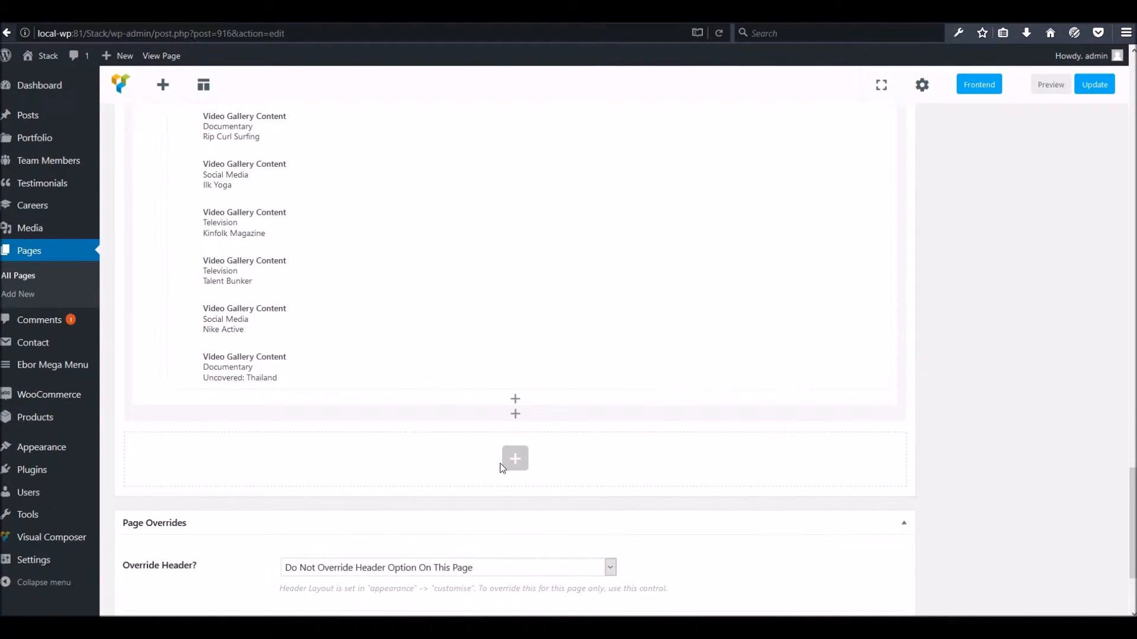
- Add a Lightbox Gallery element in a new row below the video gallery
left_click(515, 459)
scroll(769, 385, "down", 6)
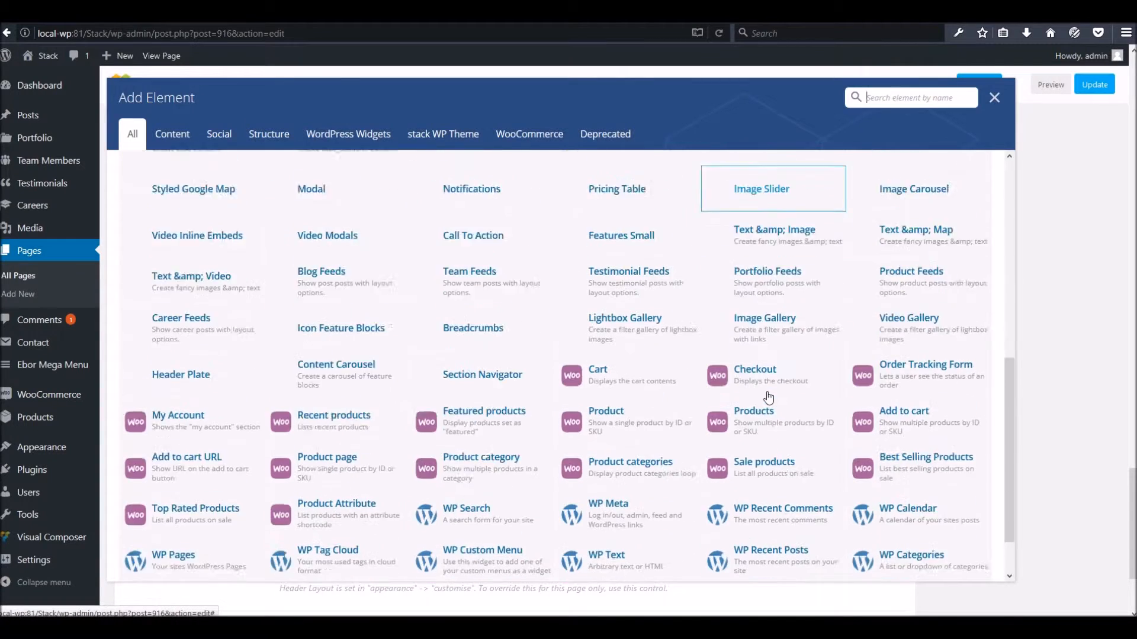
scroll(738, 368, "up", 1)
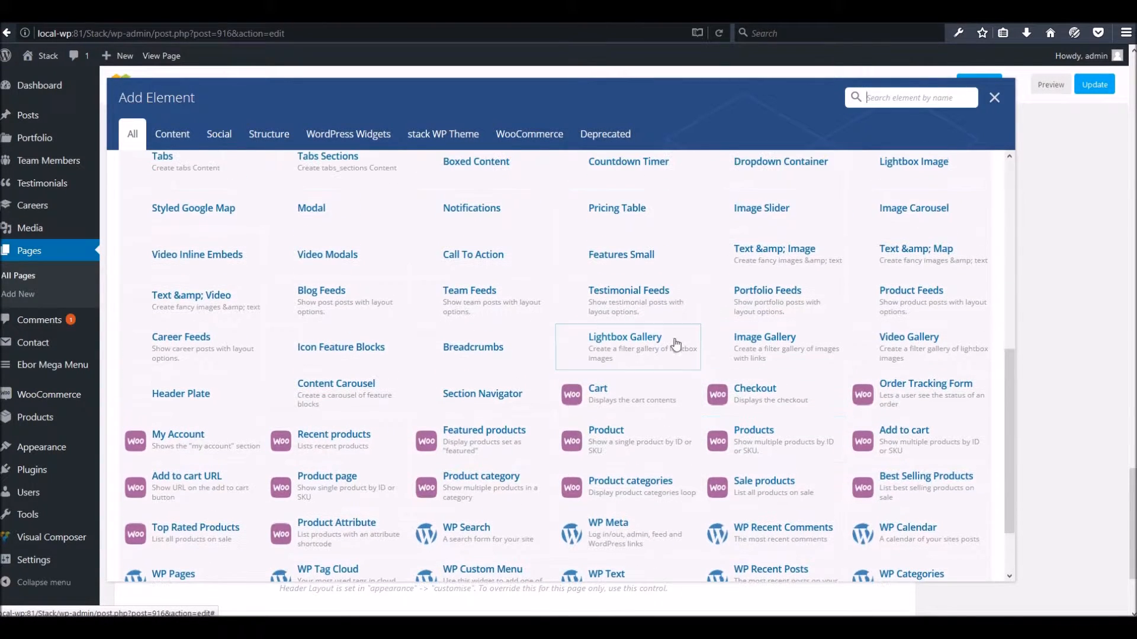
left_click(632, 347)
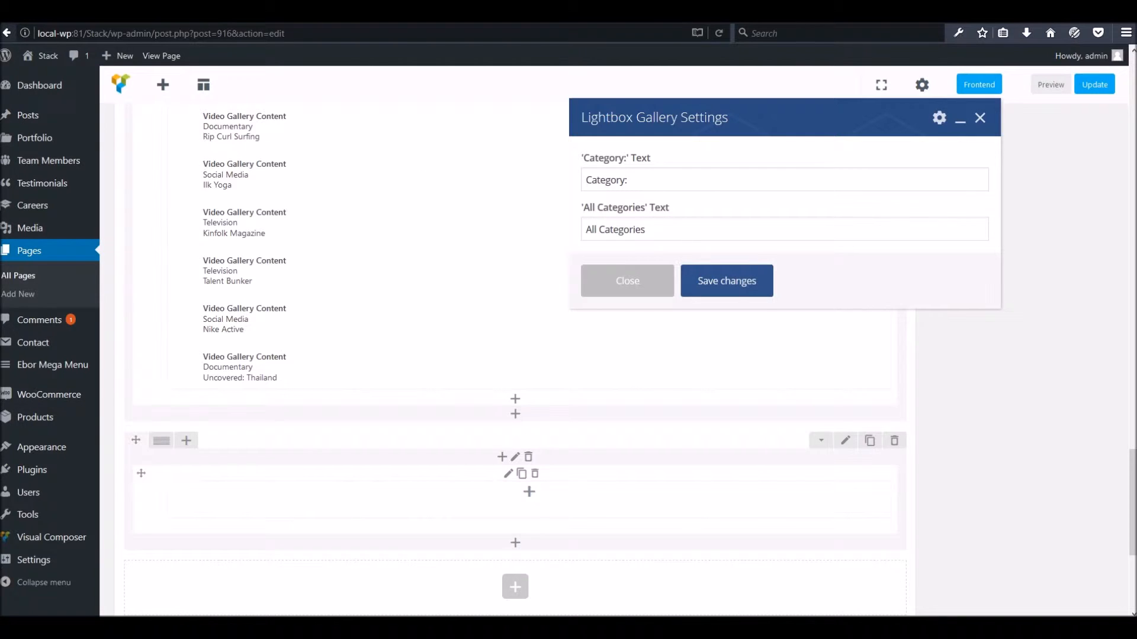
- Check the category filter labels on the live Galleries page and return to the page editor
left_click(8, 34)
scroll(513, 344, "down", 5)
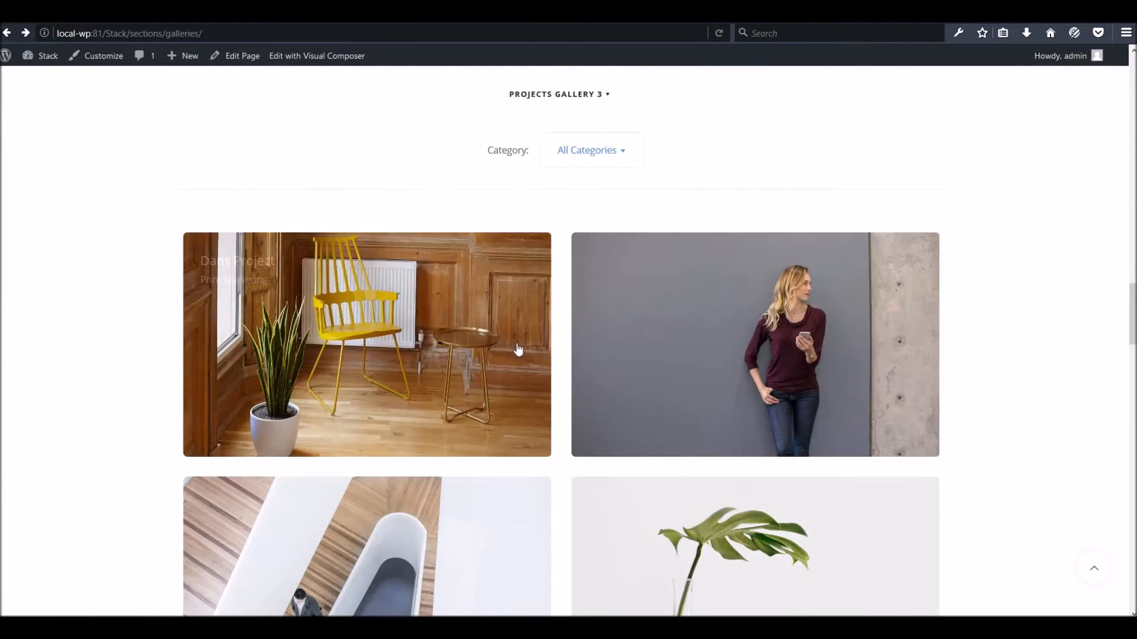
scroll(512, 325, "up", 3)
left_click_drag(521, 346, 470, 346)
left_click(505, 337)
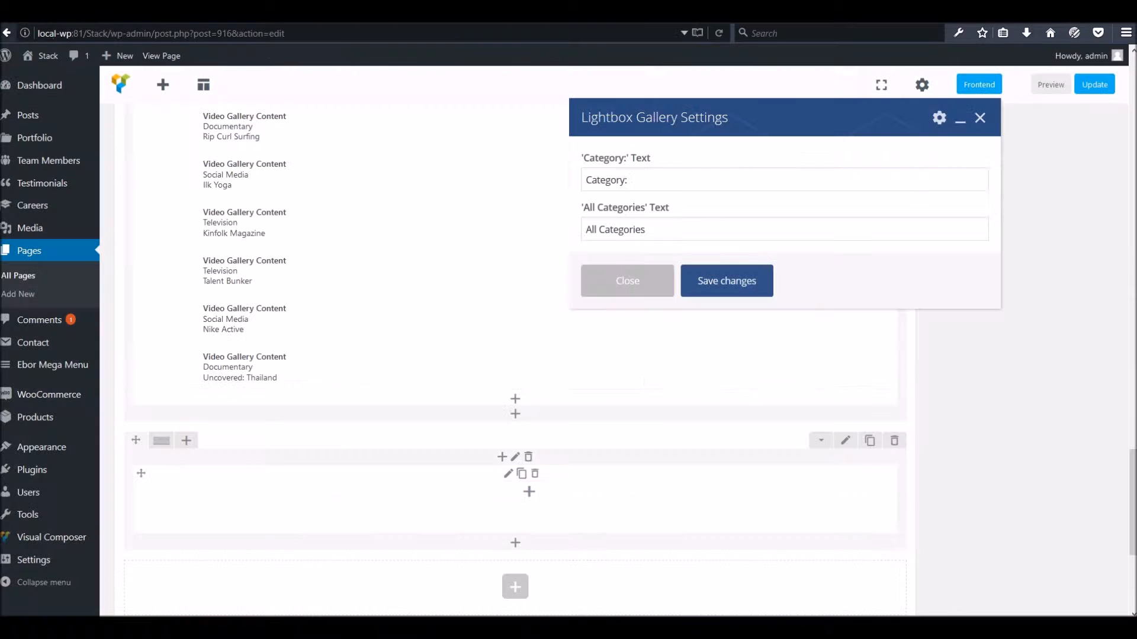
- Set the lightbox gallery's 'Category:' text to "Bananas" and its 'All Categories' text to "LOADS", and save the settings
left_click_drag(633, 179, 520, 179)
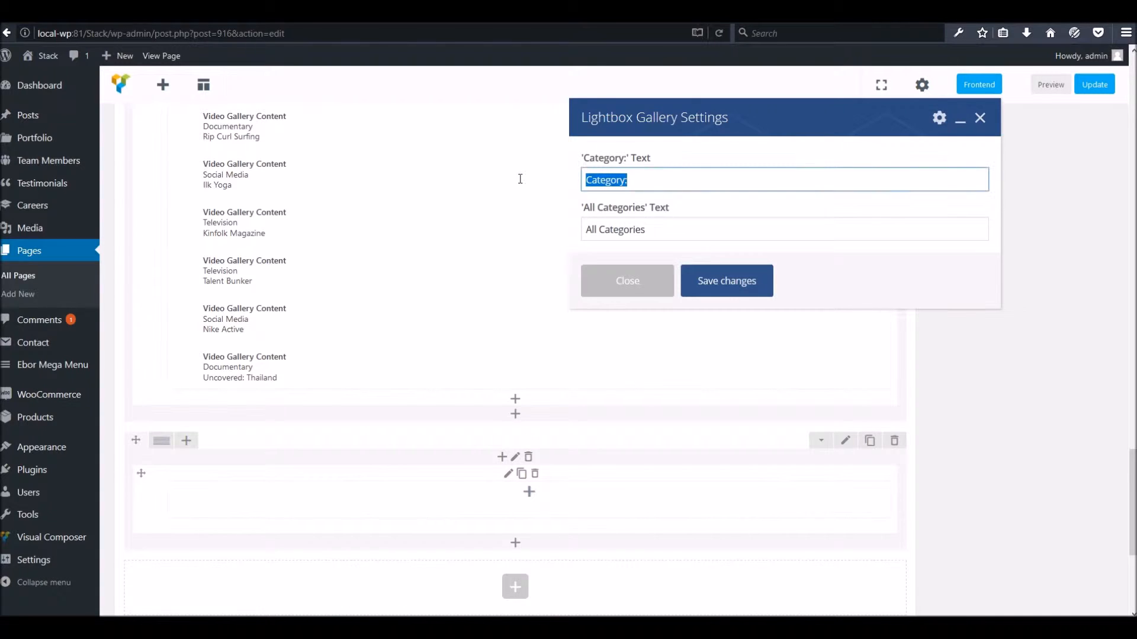
type("Bannas")
left_click(638, 226)
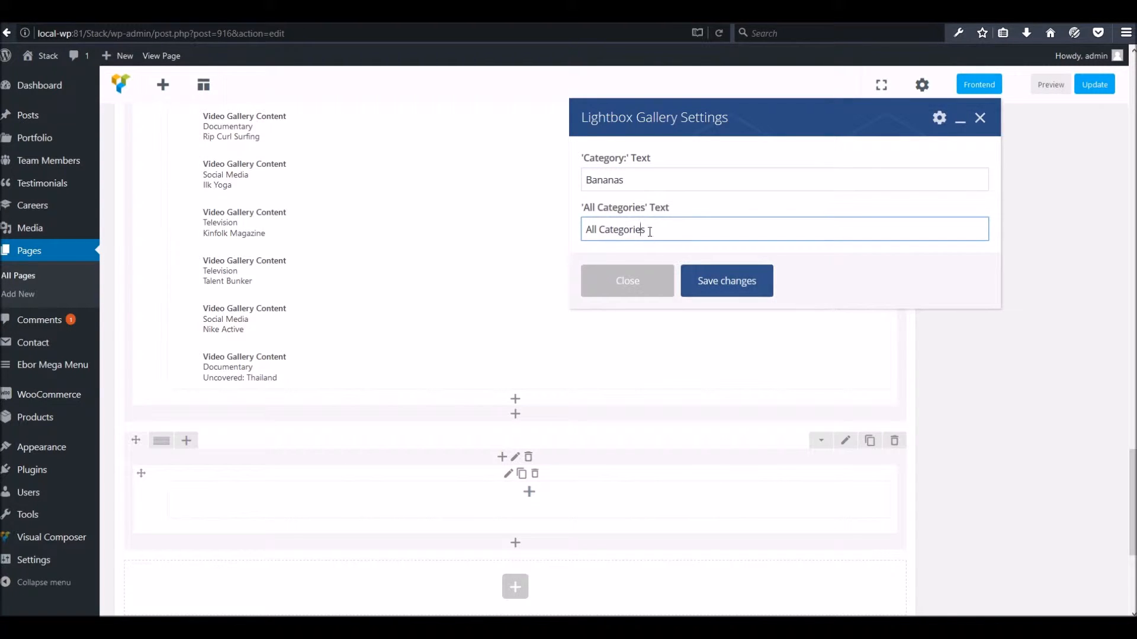
left_click_drag(647, 229, 570, 223)
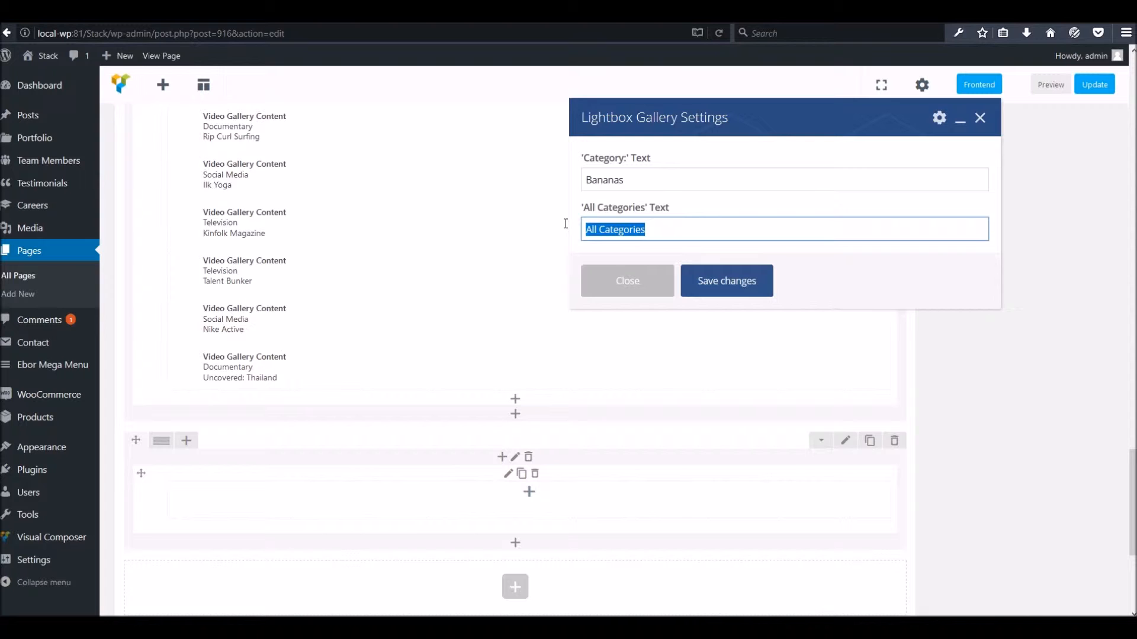
type("LOADS")
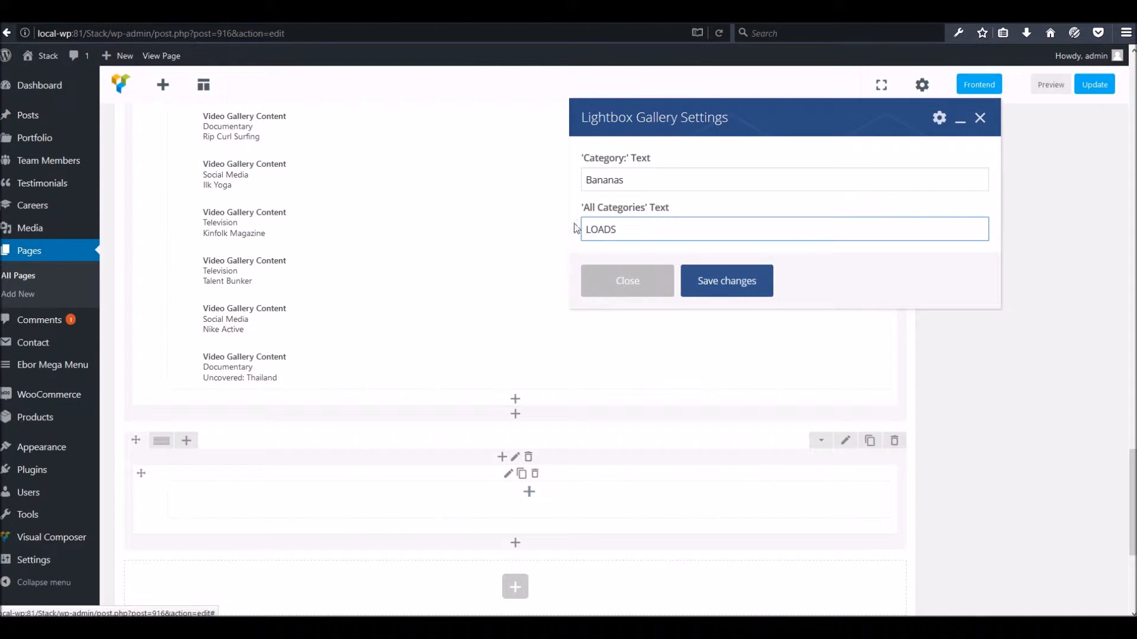
left_click(726, 280)
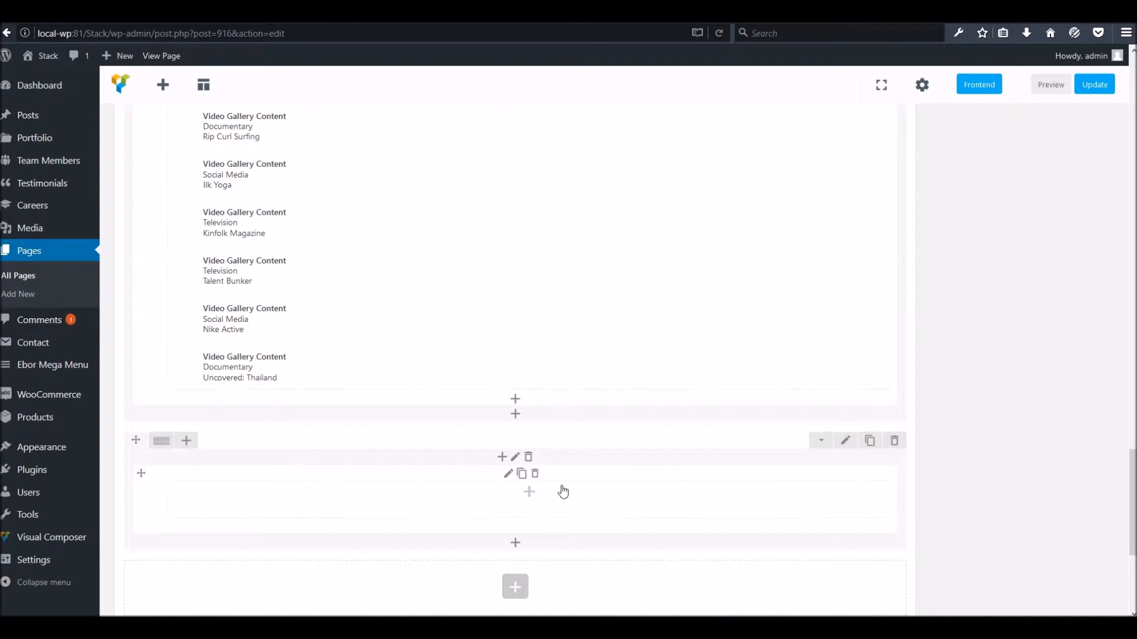
- Add a Lightbox Gallery Content item with filter category "building" and the yellow chair photo as block image, and save it
scroll(528, 490, "down", 1)
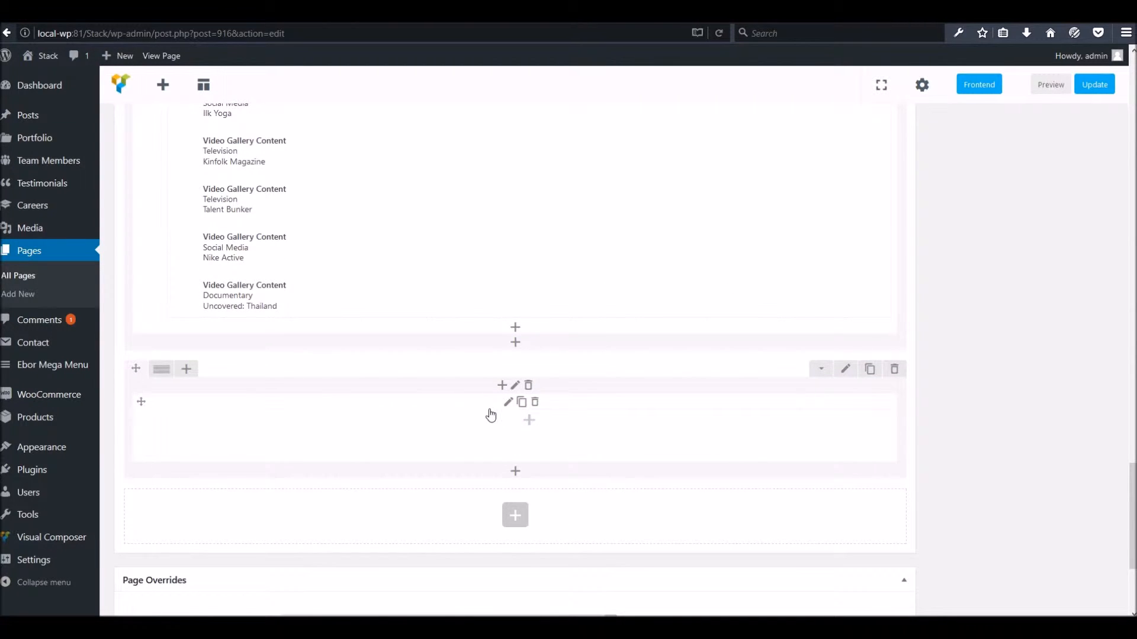
left_click(528, 421)
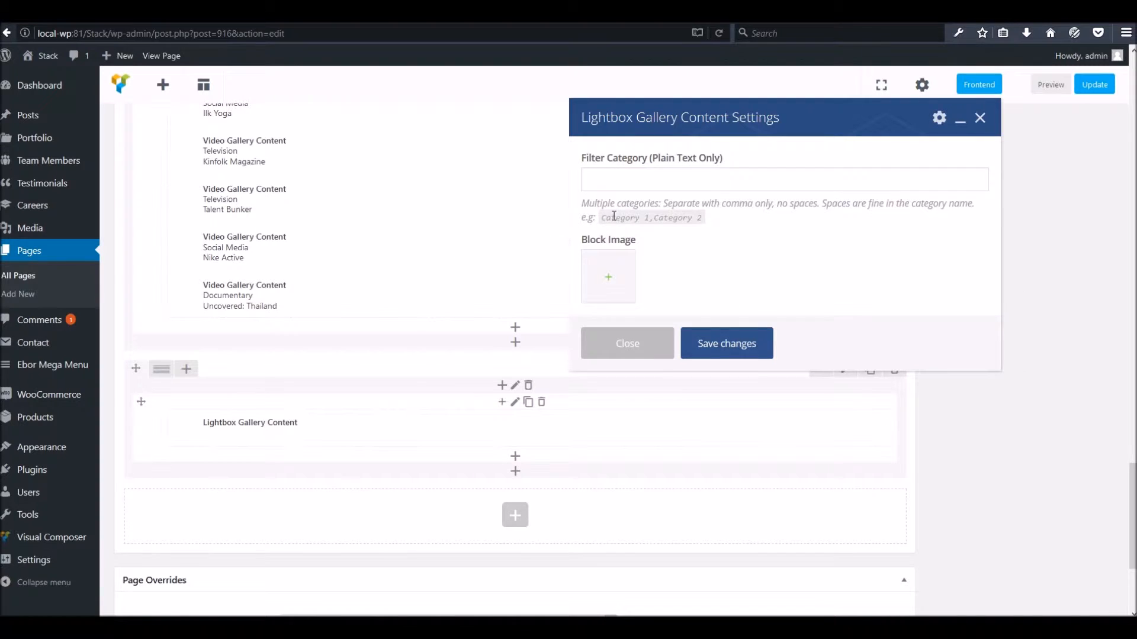
left_click(608, 180)
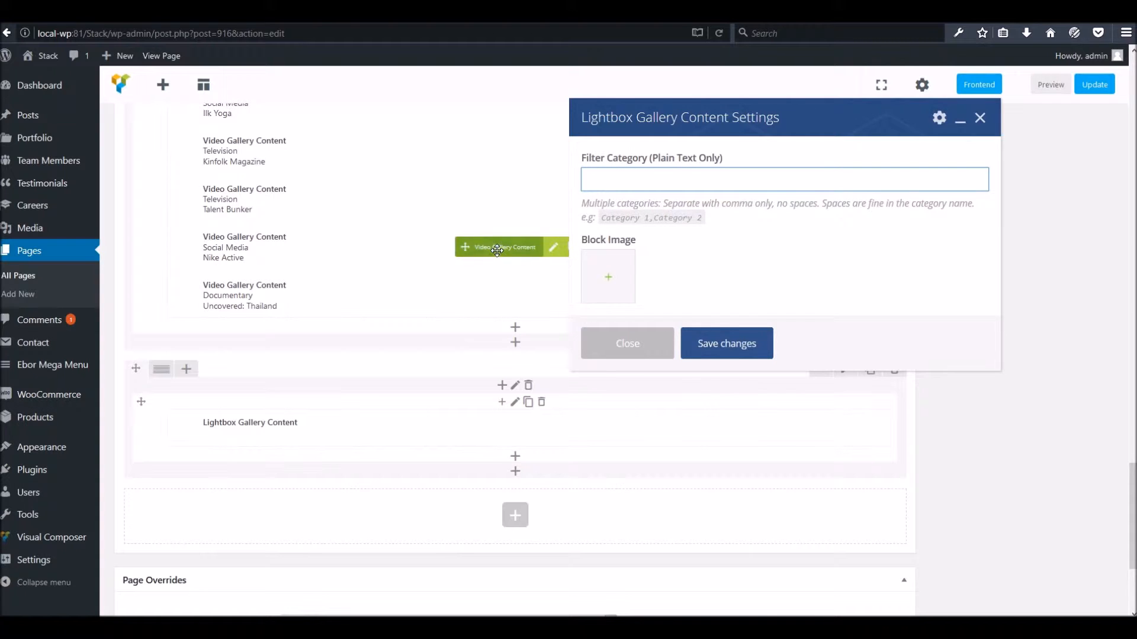
mouse_move(28, 137)
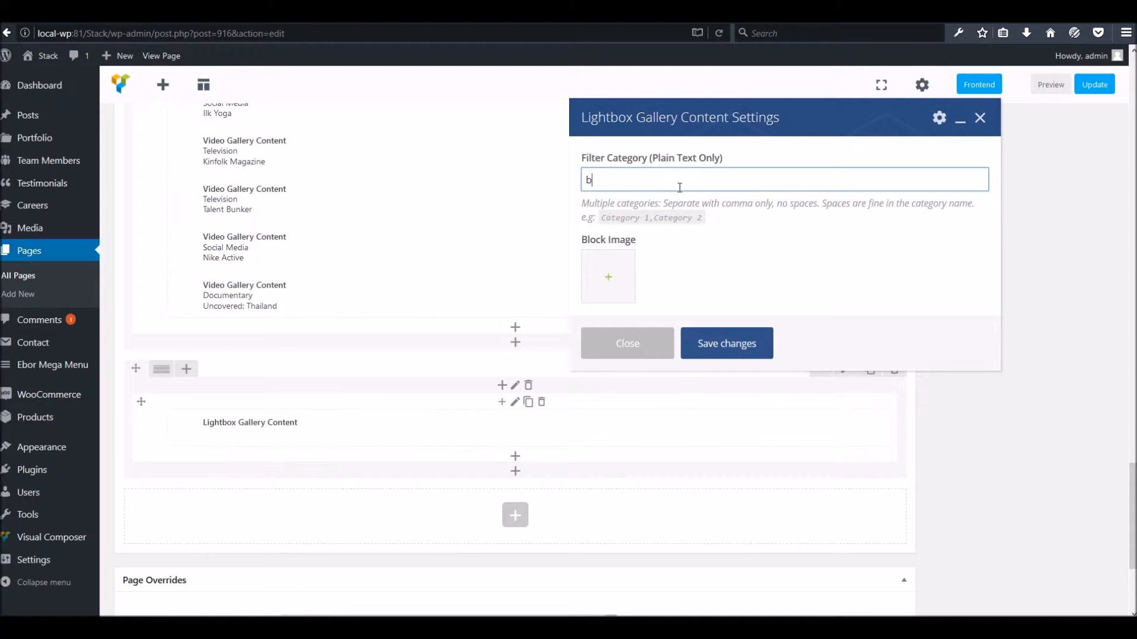
left_click(618, 287)
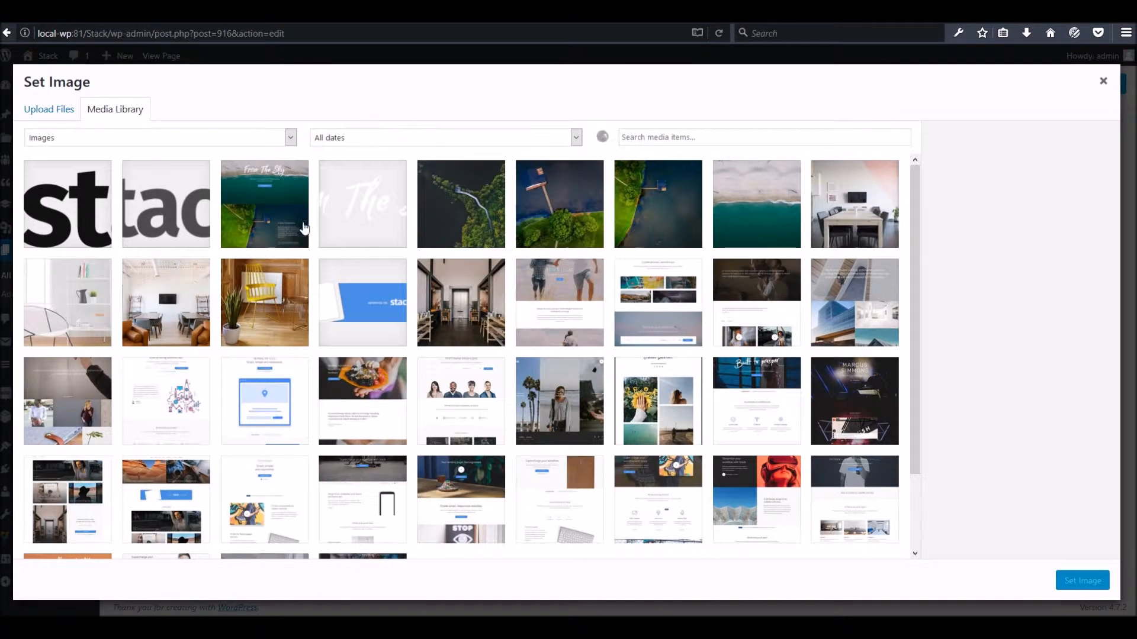
left_click(267, 302)
left_click(1072, 582)
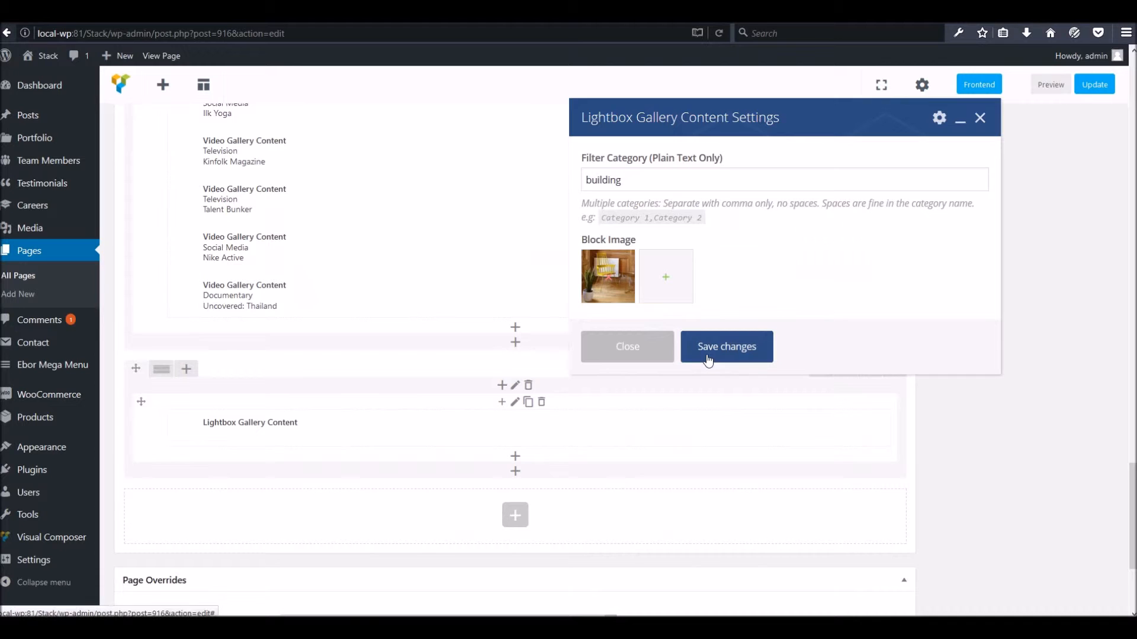
left_click(719, 349)
- Add a second Lightbox Gallery Content item with filter category "fish" and the photo of a woman beside palm trees, and save it
scroll(390, 450, "down", 1)
left_click(515, 385)
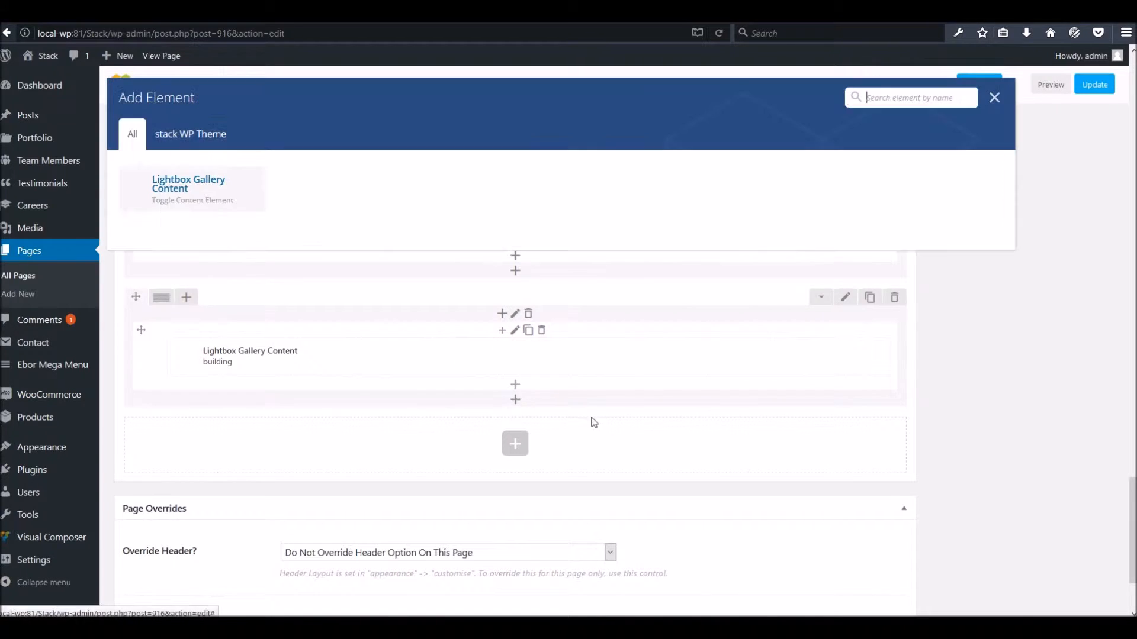
left_click(172, 184)
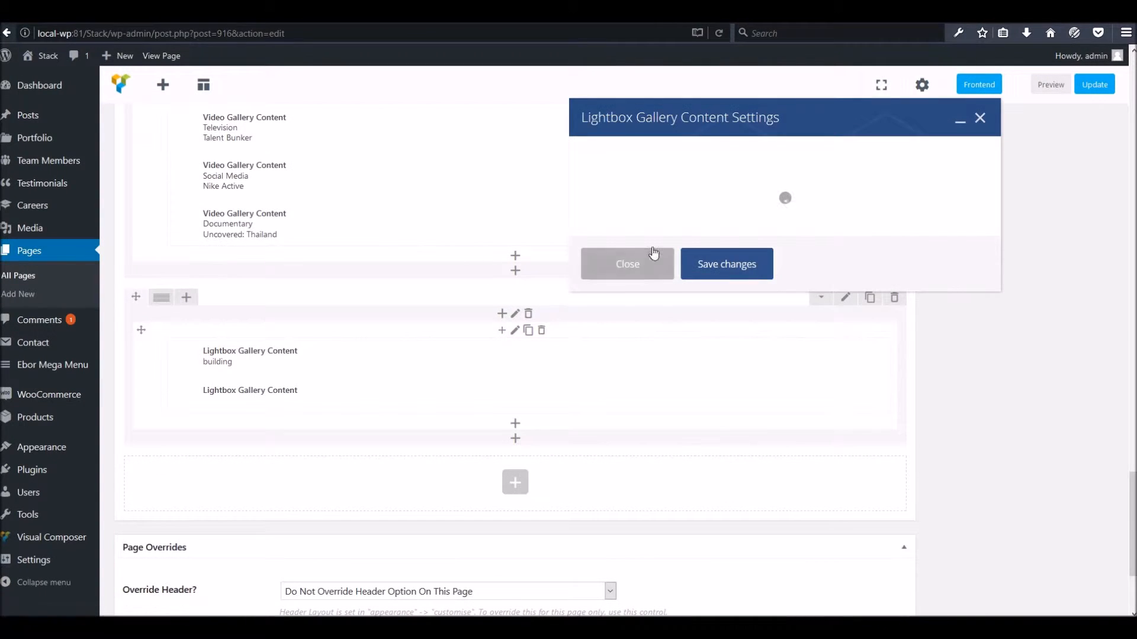
left_click(631, 176)
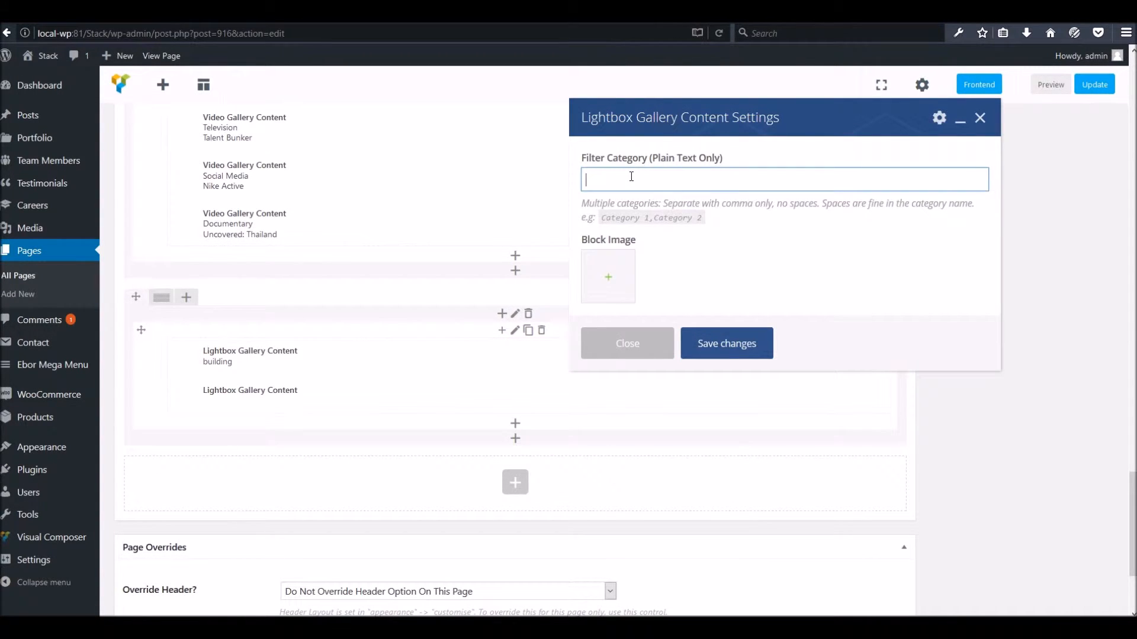
left_click(618, 269)
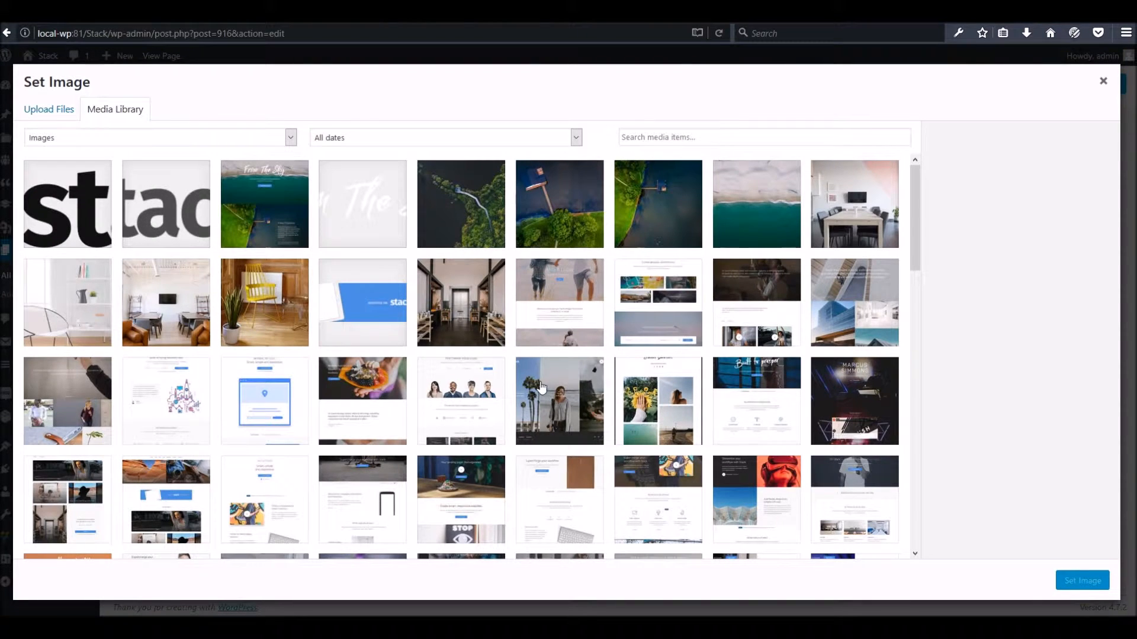
left_click(541, 388)
left_click(1092, 586)
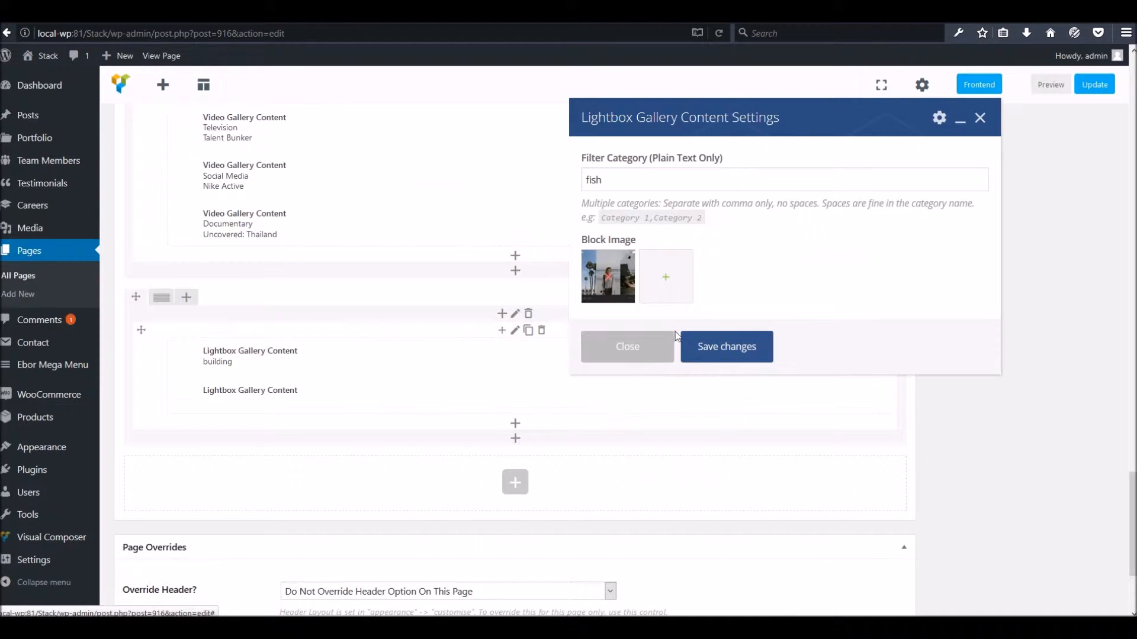
left_click(716, 346)
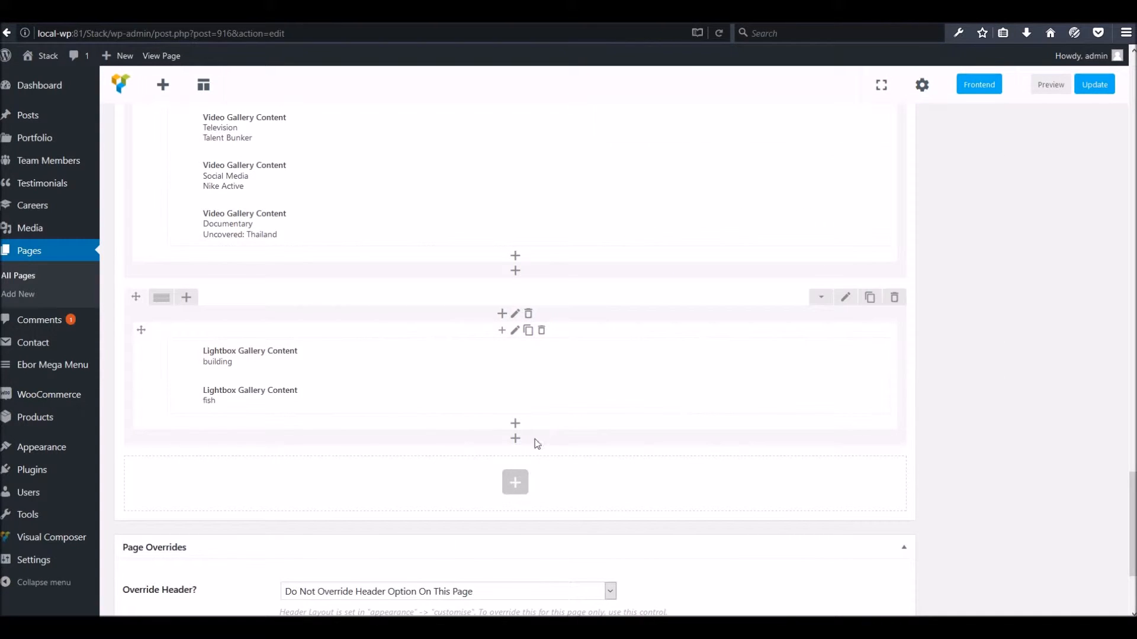
- Add a third Lightbox Gallery Content item with filter category "business" and the dark musician page screenshot as block image, and save it
left_click(519, 427)
left_click(236, 196)
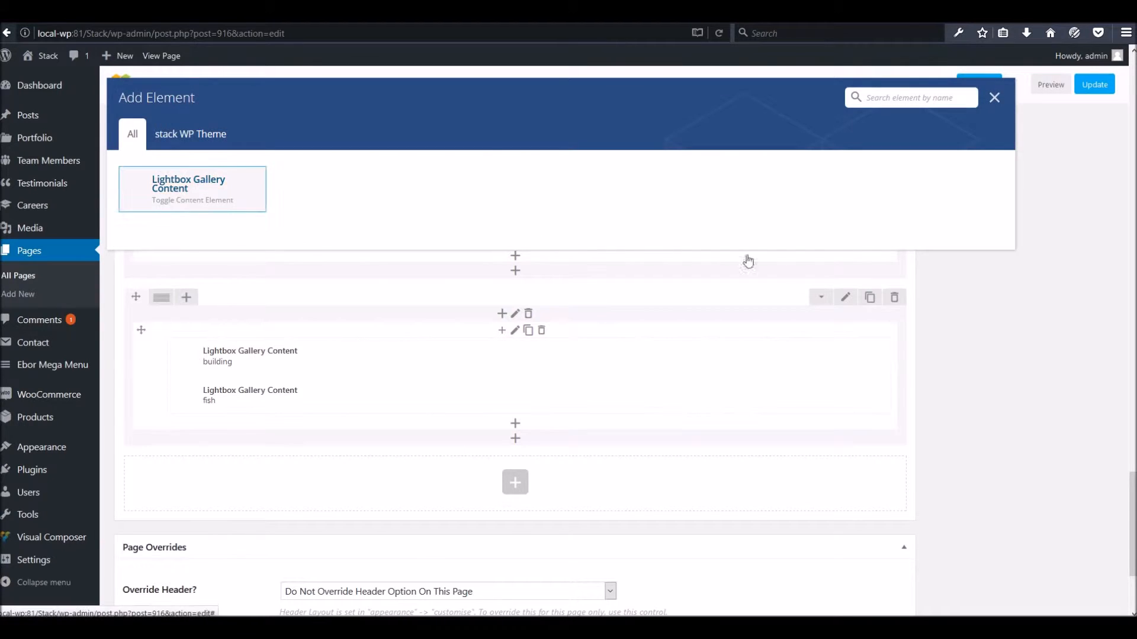
left_click(658, 181)
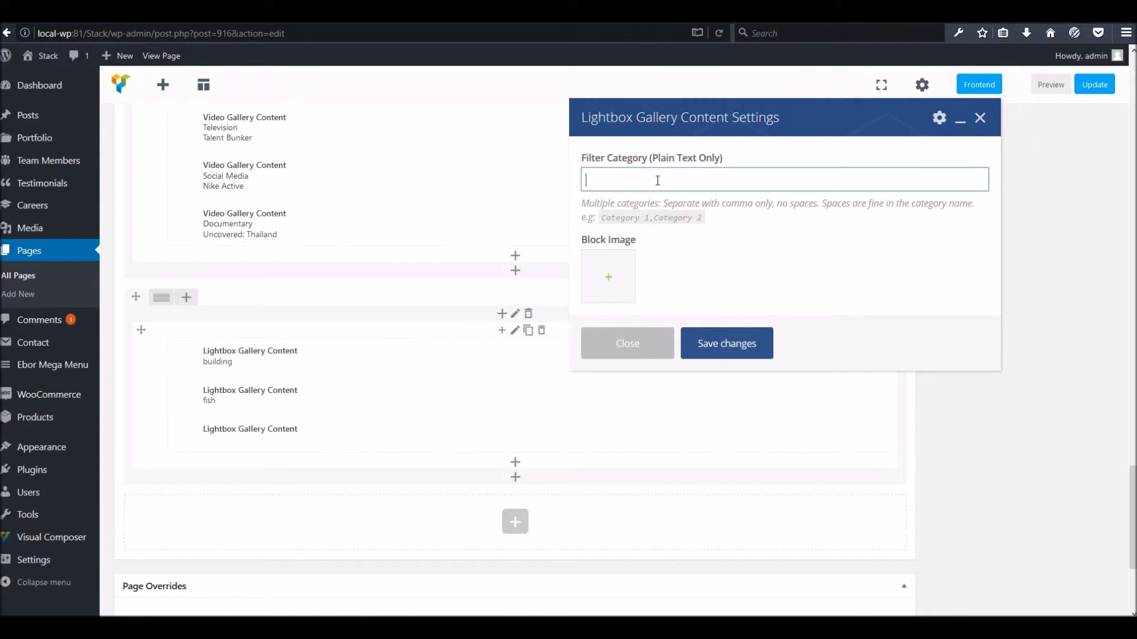
left_click(617, 277)
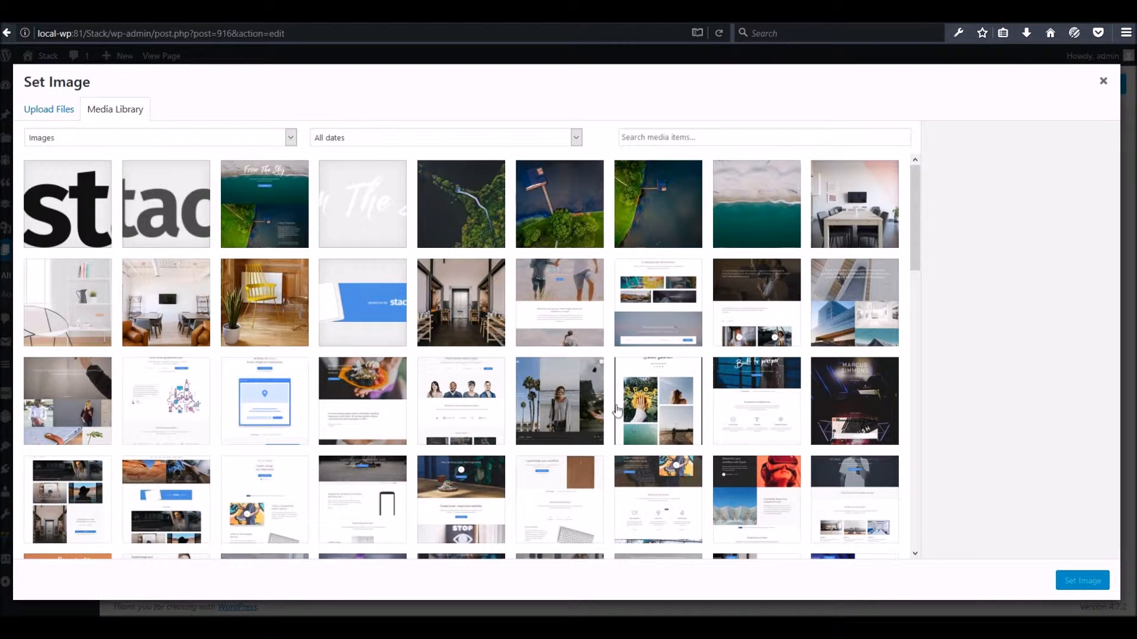
left_click(838, 404)
left_click(1078, 583)
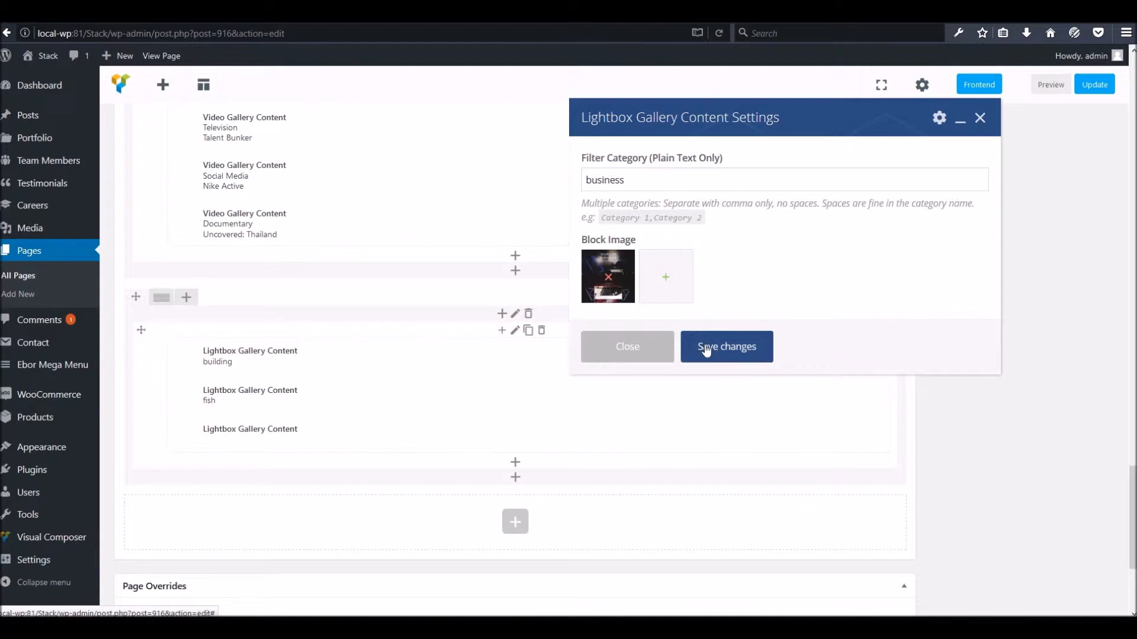
left_click(705, 348)
- Update the page and reload the live Galleries page to view the new lightbox gallery
left_click(1093, 82)
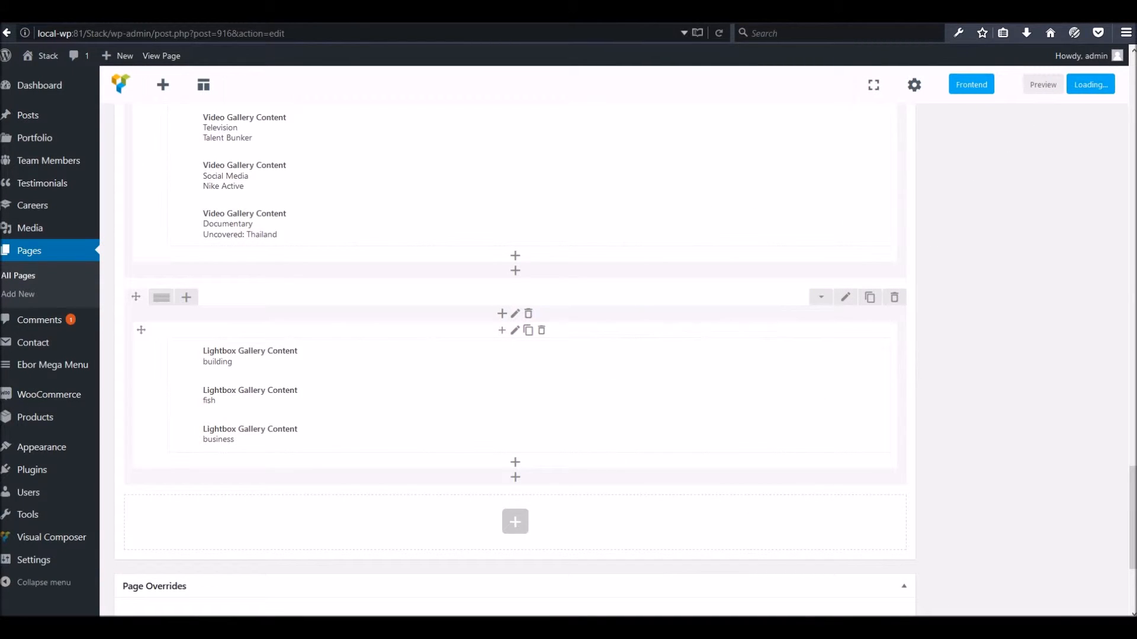
left_click(309, 17)
right_click(308, 18)
left_click(323, 31)
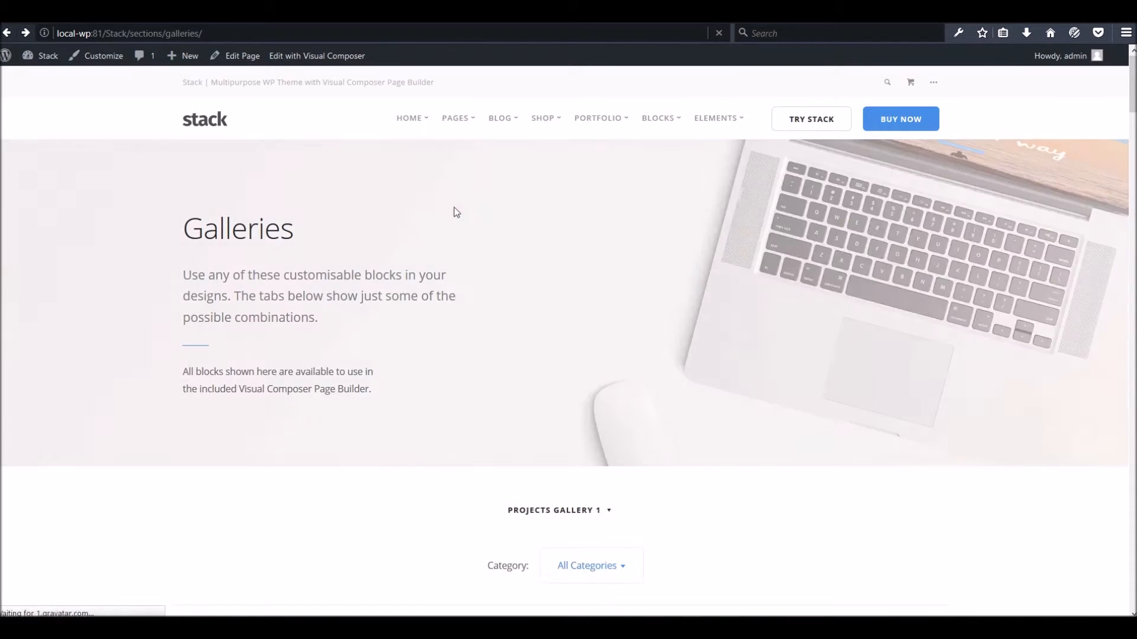
scroll(458, 220, "down", 15)
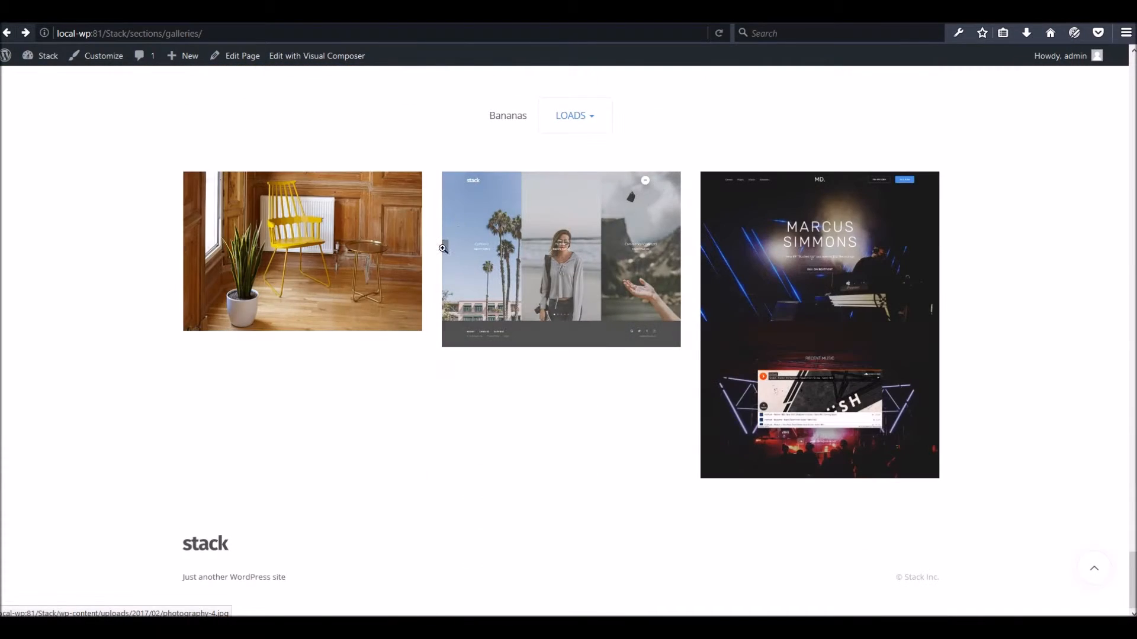
scroll(397, 259, "up", 4)
scroll(657, 487, "down", 3)
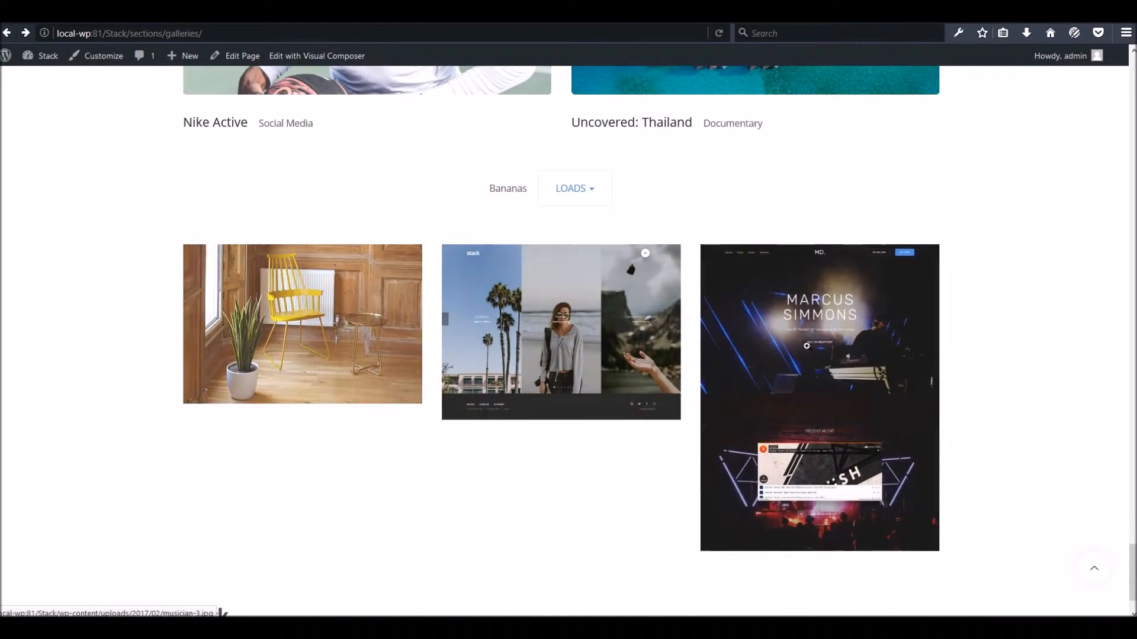
- Test the category filter of the live lightbox gallery with the Business and Fish categories
left_click_drag(489, 188, 525, 187)
mouse_move(566, 191)
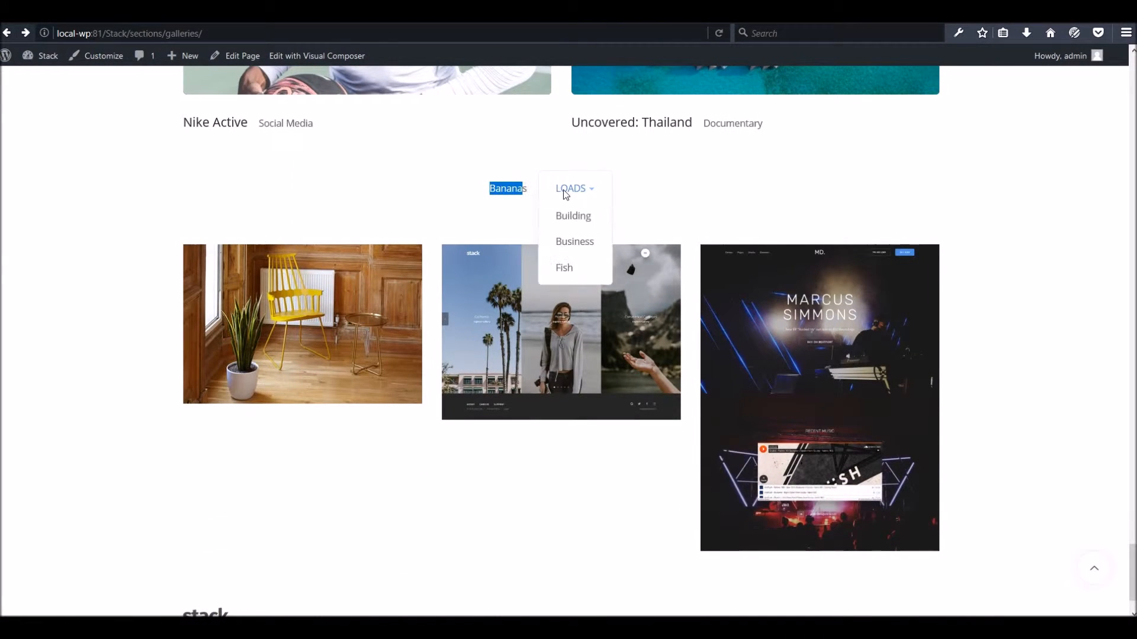
left_click(575, 242)
left_click(567, 189)
left_click(563, 268)
mouse_move(563, 246)
left_click(565, 274)
left_click(566, 316)
left_click(292, 426)
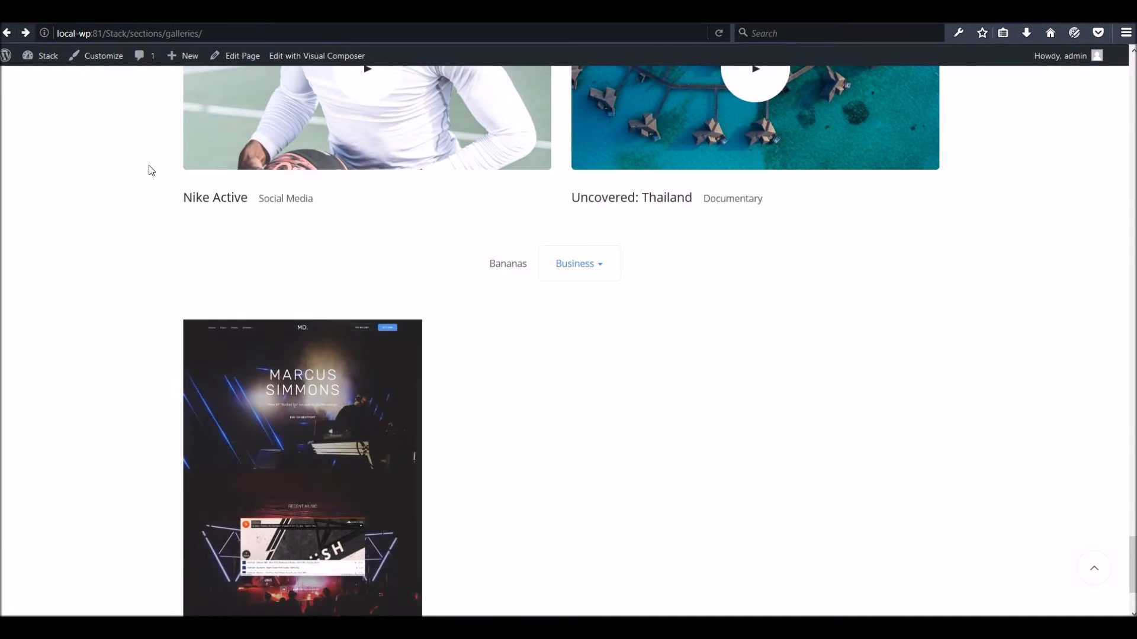
- Return to the page editor and add a Section containing a Row below the lightbox gallery
left_click(243, 55)
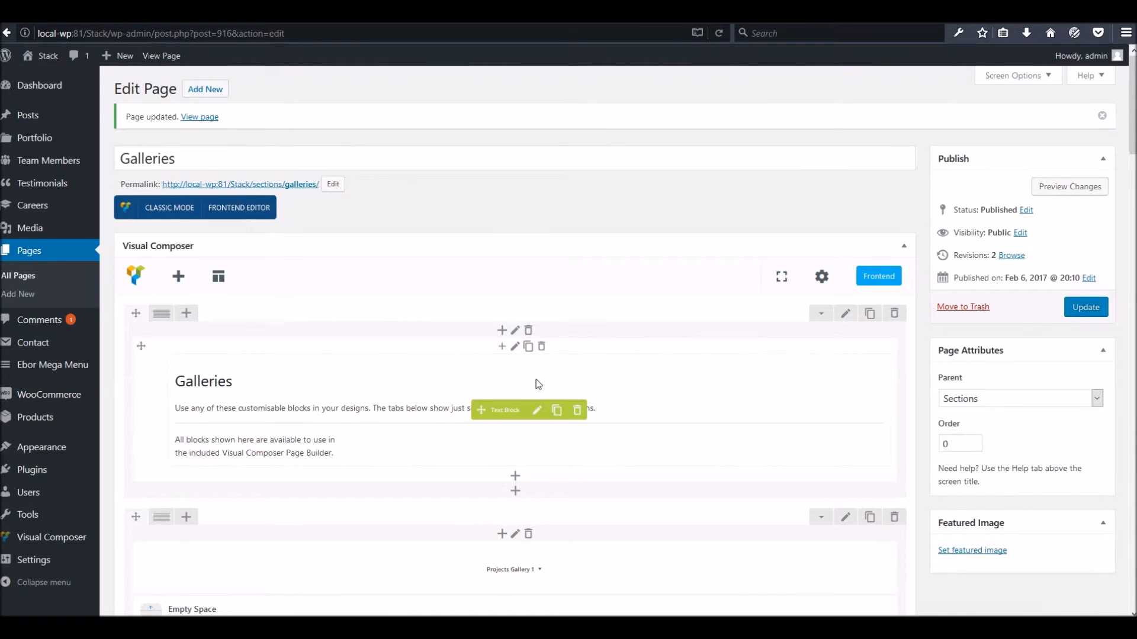
scroll(545, 397, "down", 20)
scroll(549, 382, "down", 5)
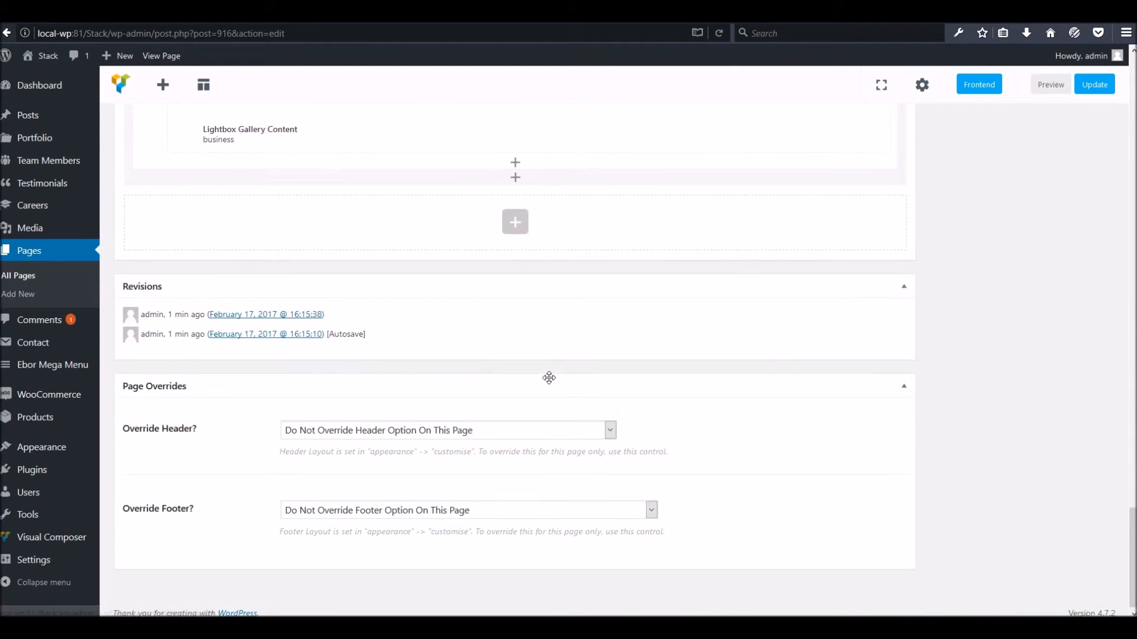
scroll(533, 415, "up", 4)
left_click(508, 437)
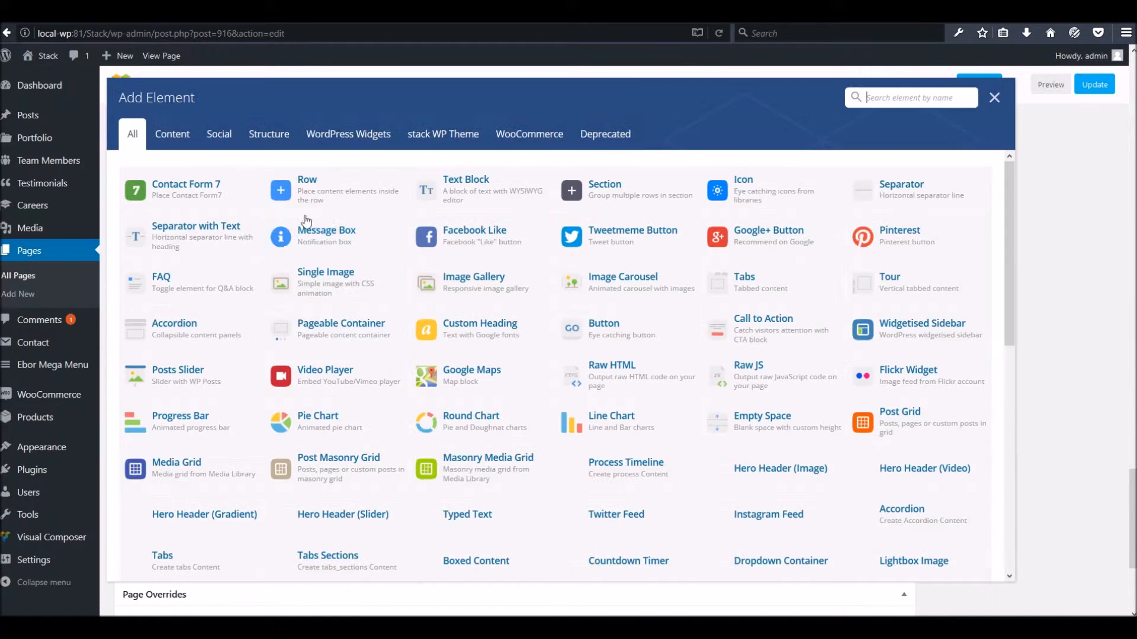
left_click(538, 185)
left_click(515, 455)
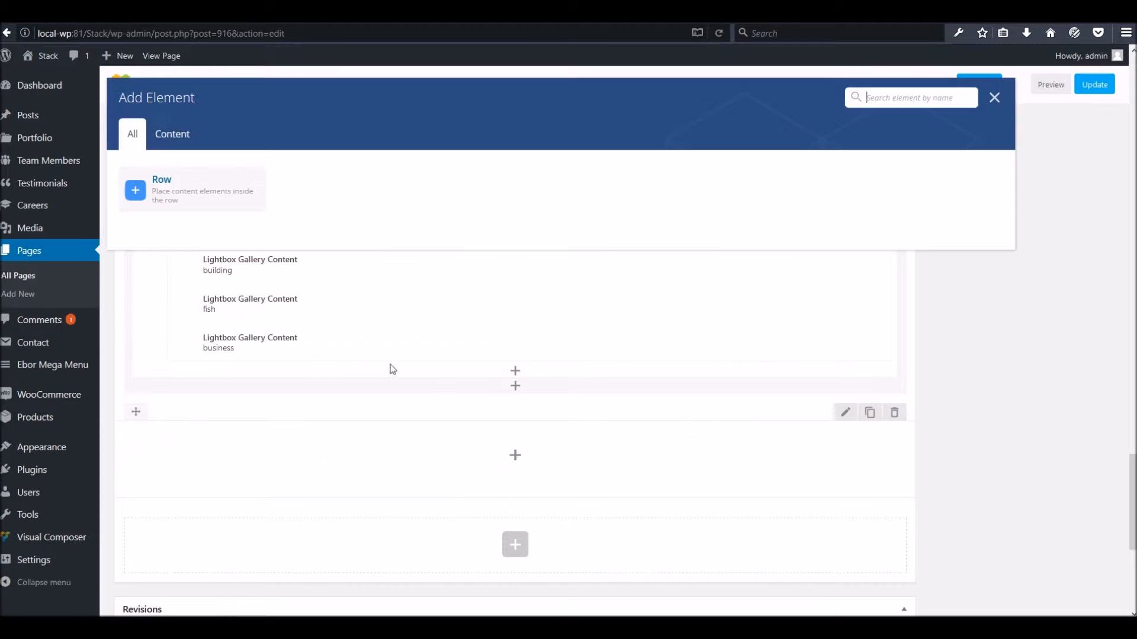
left_click(153, 187)
- Add an Image Gallery element inside the new row and save it with its default label texts
left_click(515, 488)
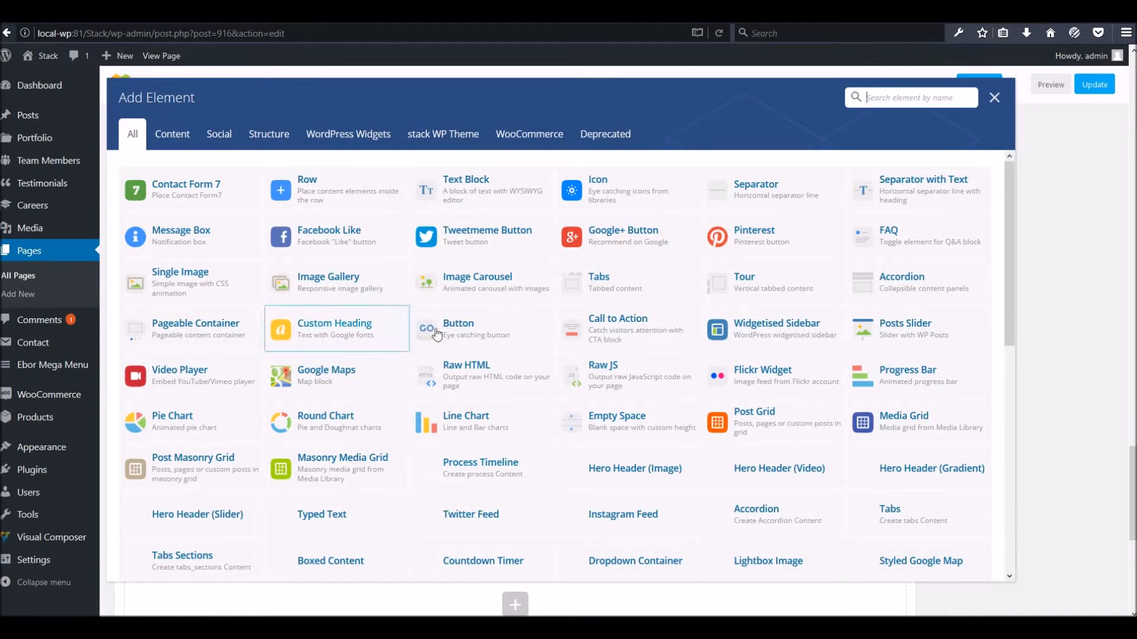
scroll(671, 400, "down", 6)
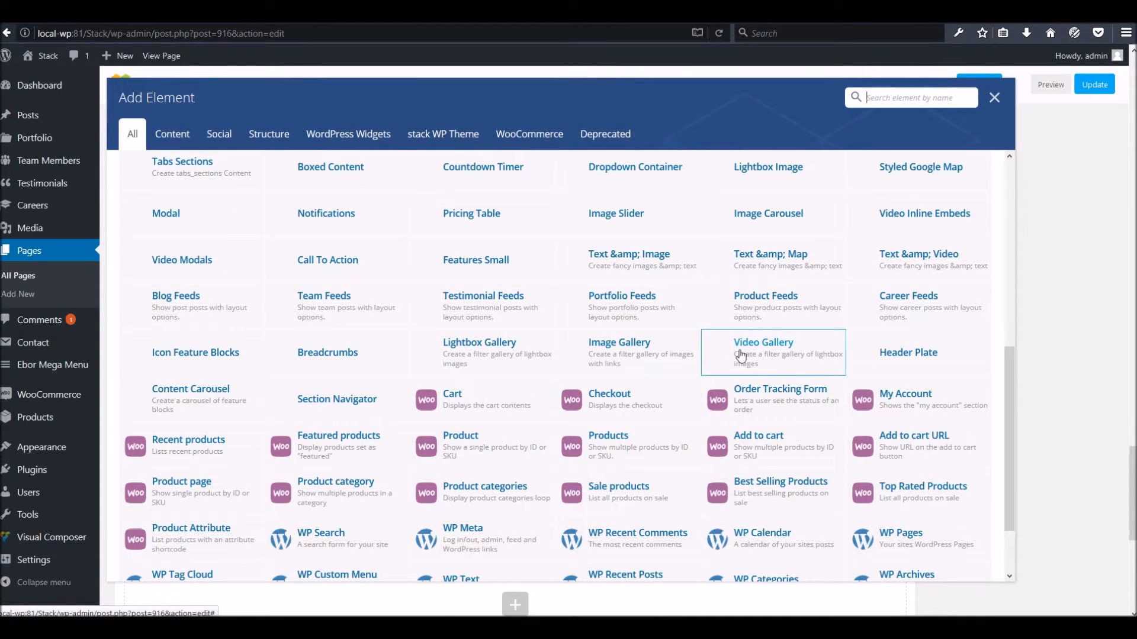
left_click(607, 361)
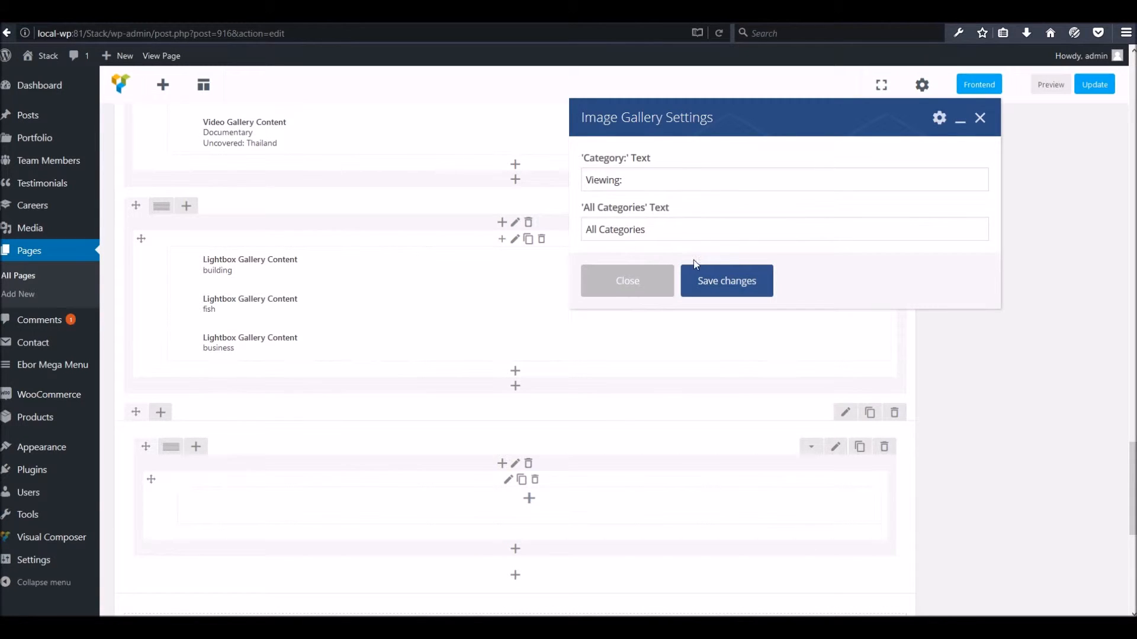
left_click(704, 280)
- Add an Image Gallery Content item with filter category "business" and the drone-4 photo as its block image
scroll(472, 454, "down", 3)
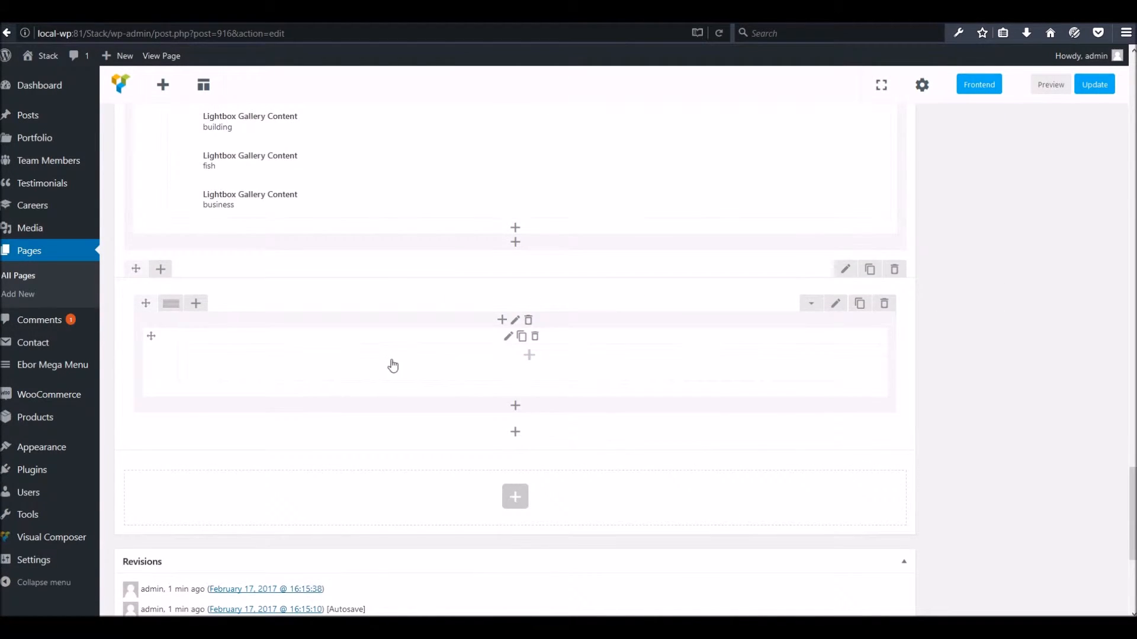
left_click(529, 355)
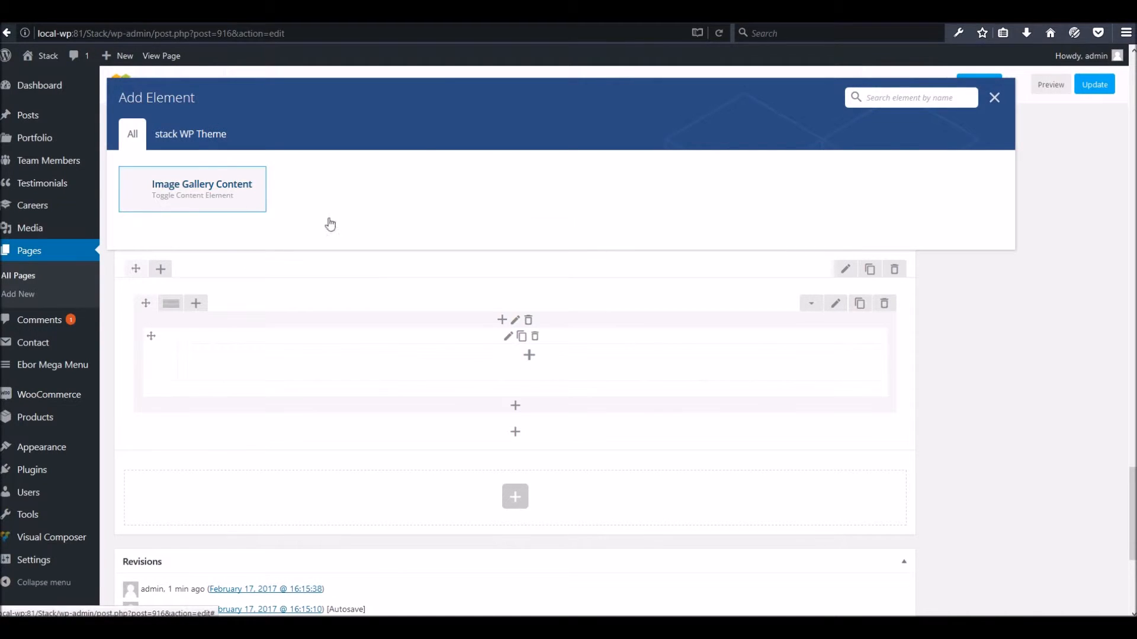
left_click(192, 188)
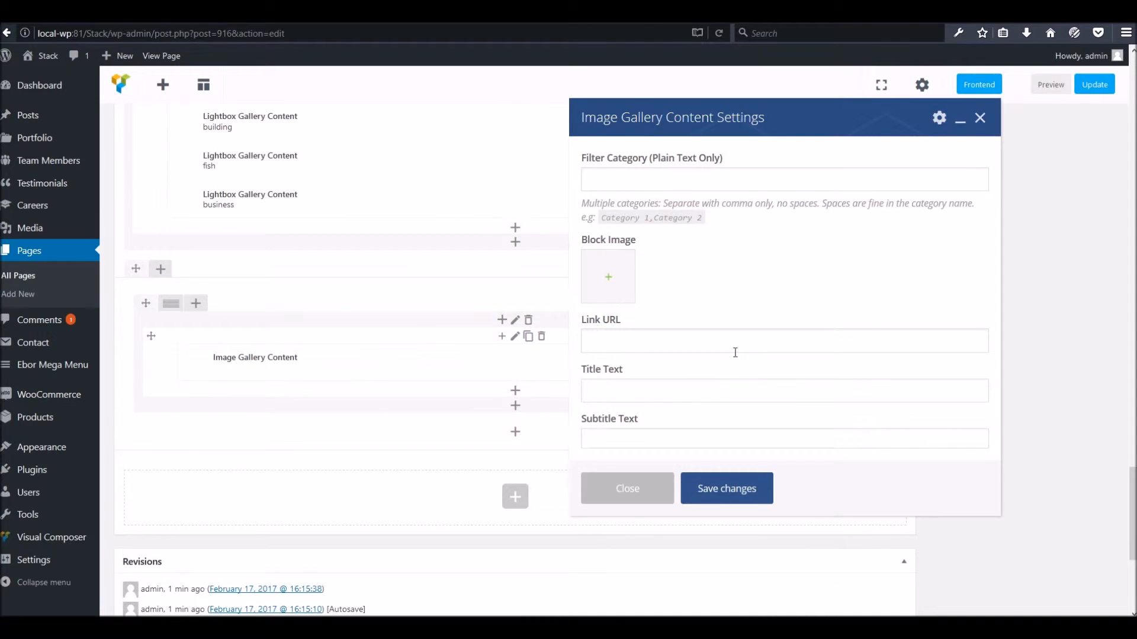
mouse_move(427, 353)
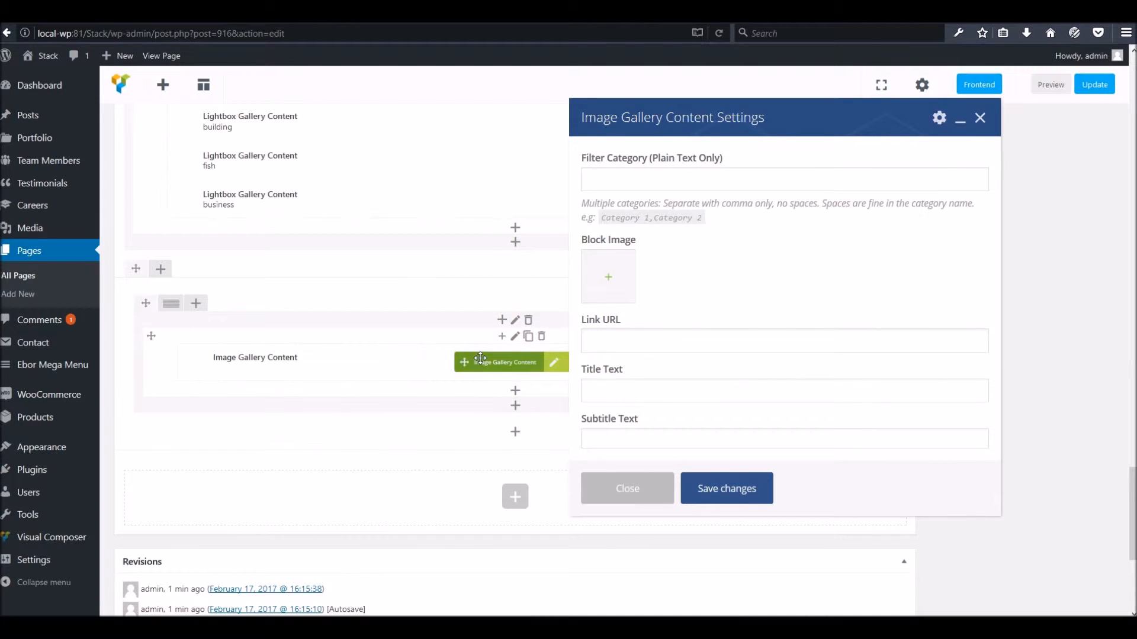
left_click(618, 173)
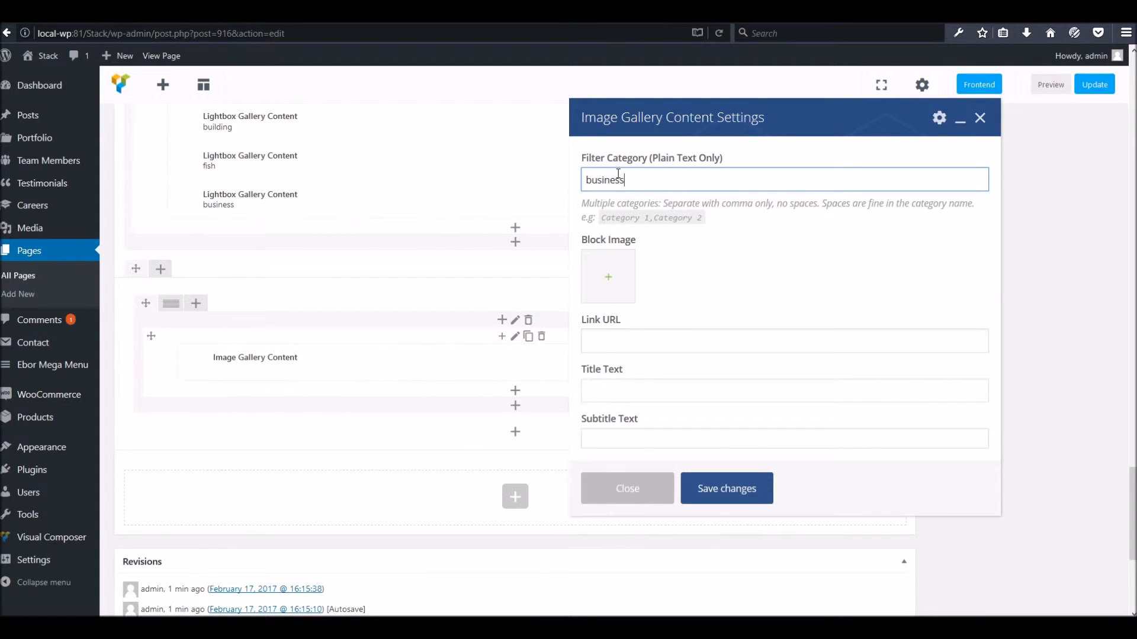
left_click(609, 277)
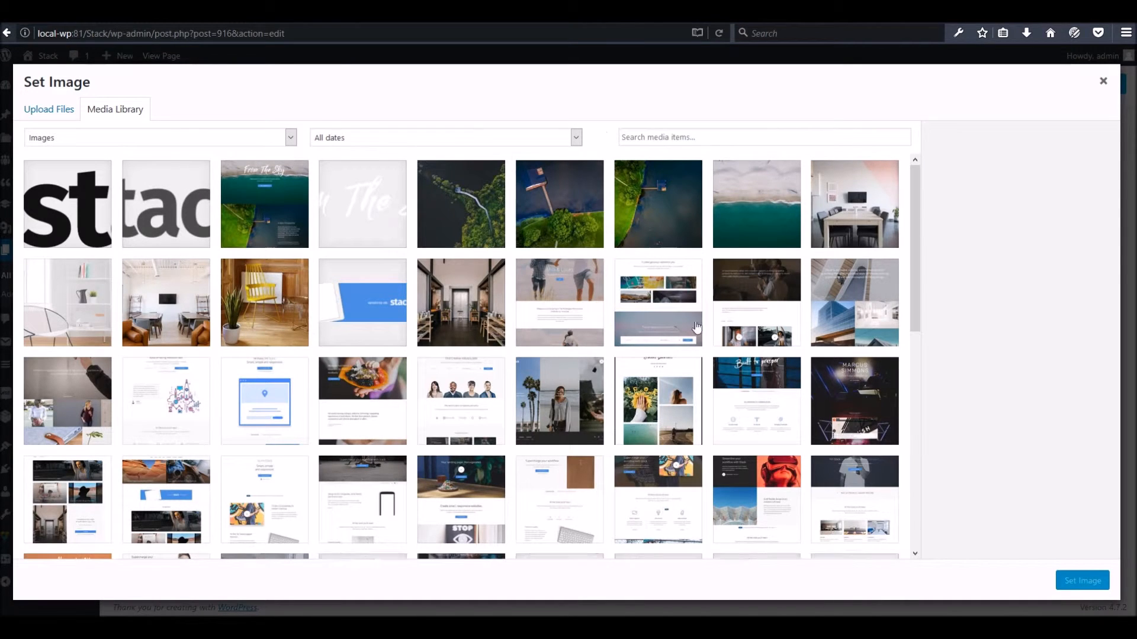
left_click(464, 213)
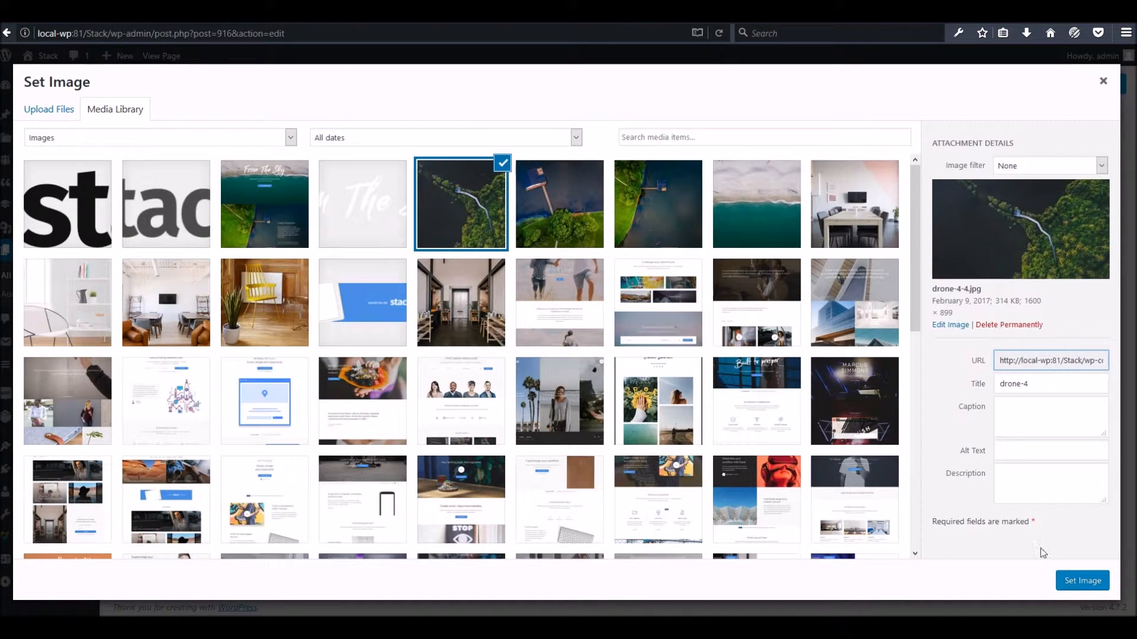
left_click(1078, 581)
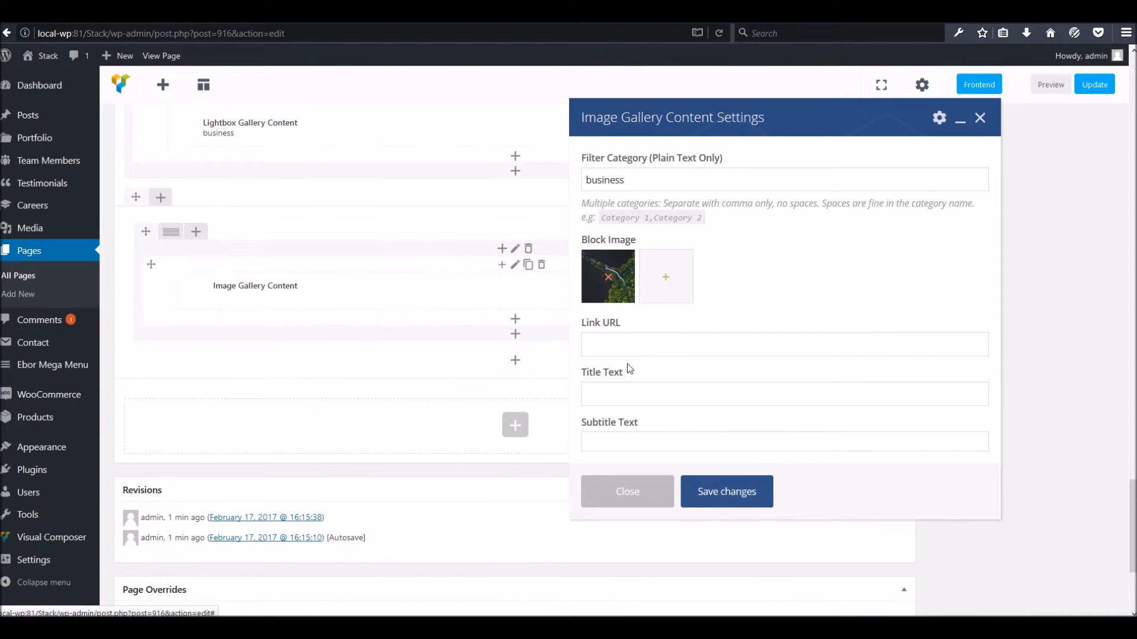
left_click(612, 345)
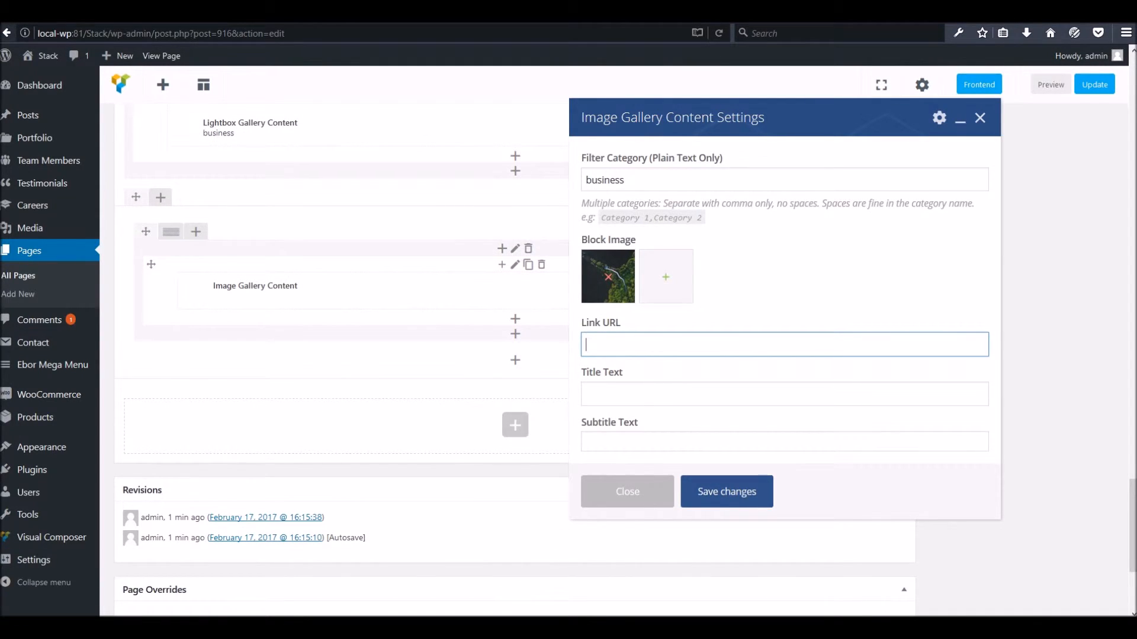
type("tp://google.com")
key("Tab")
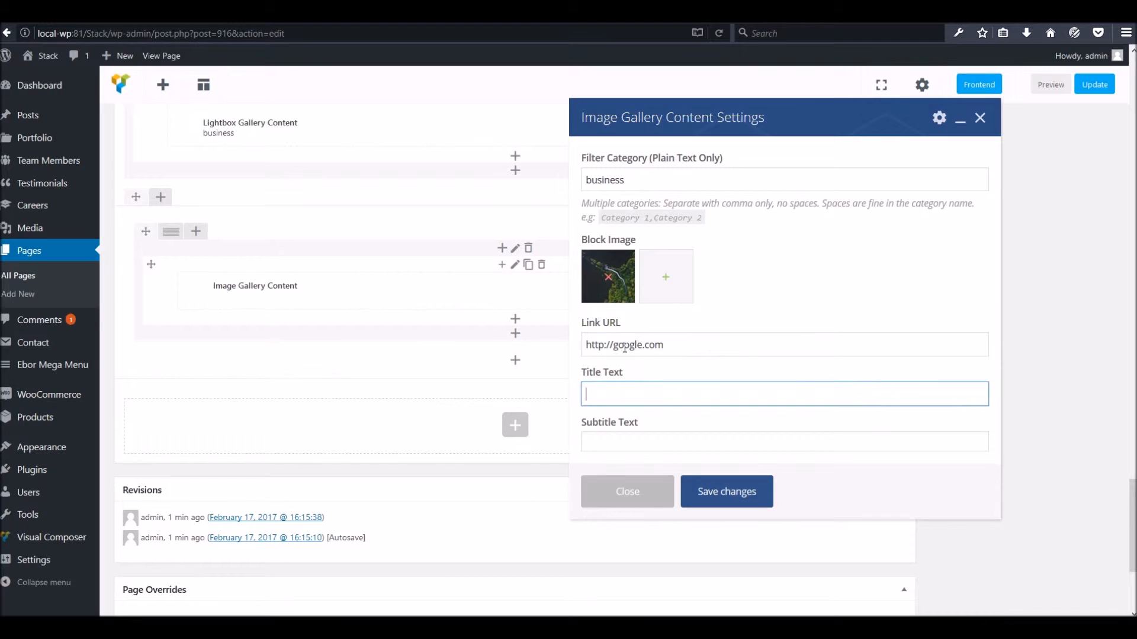
key("Tab")
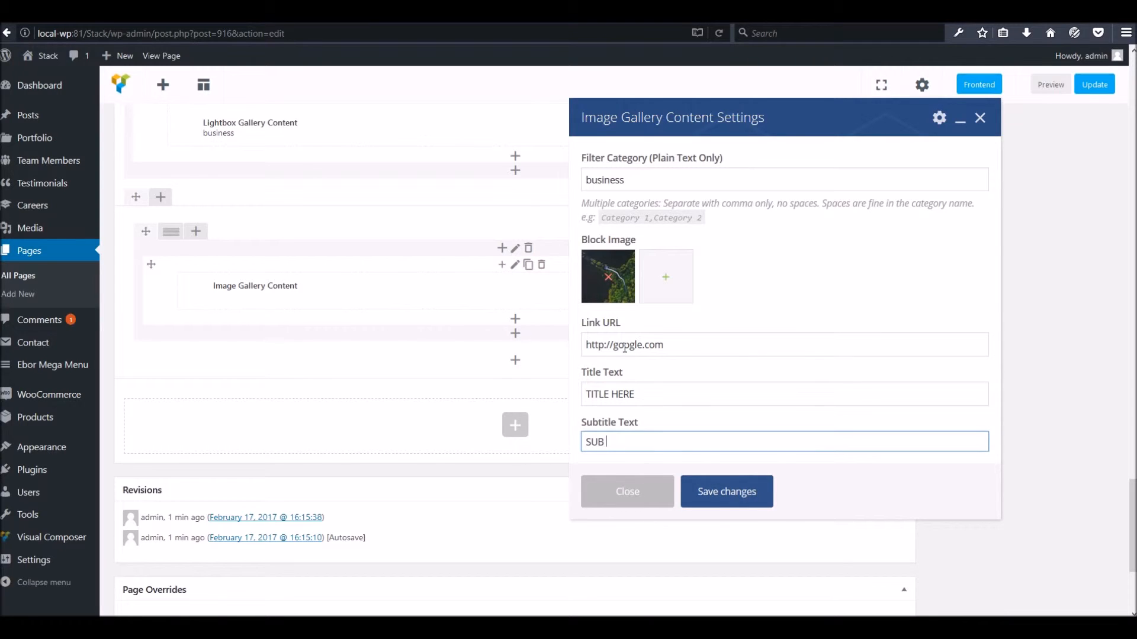
left_click(767, 501)
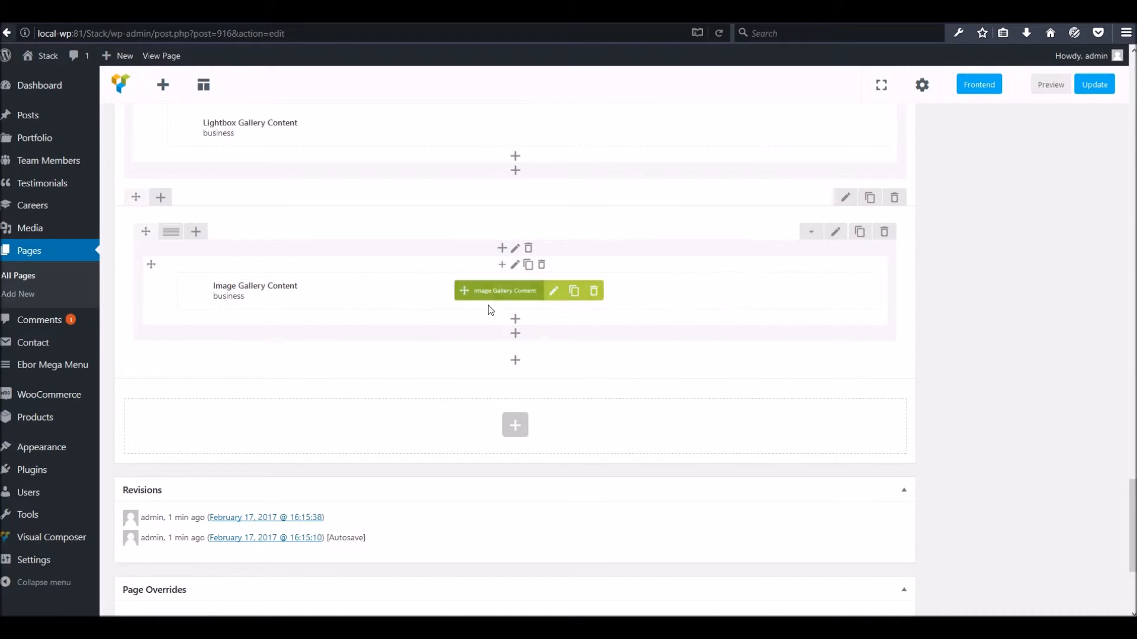
- Duplicate the "business" Image Gallery Content item and replace the copy's block image with the photo of the interior with wooden shelves on both sides
mouse_move(588, 303)
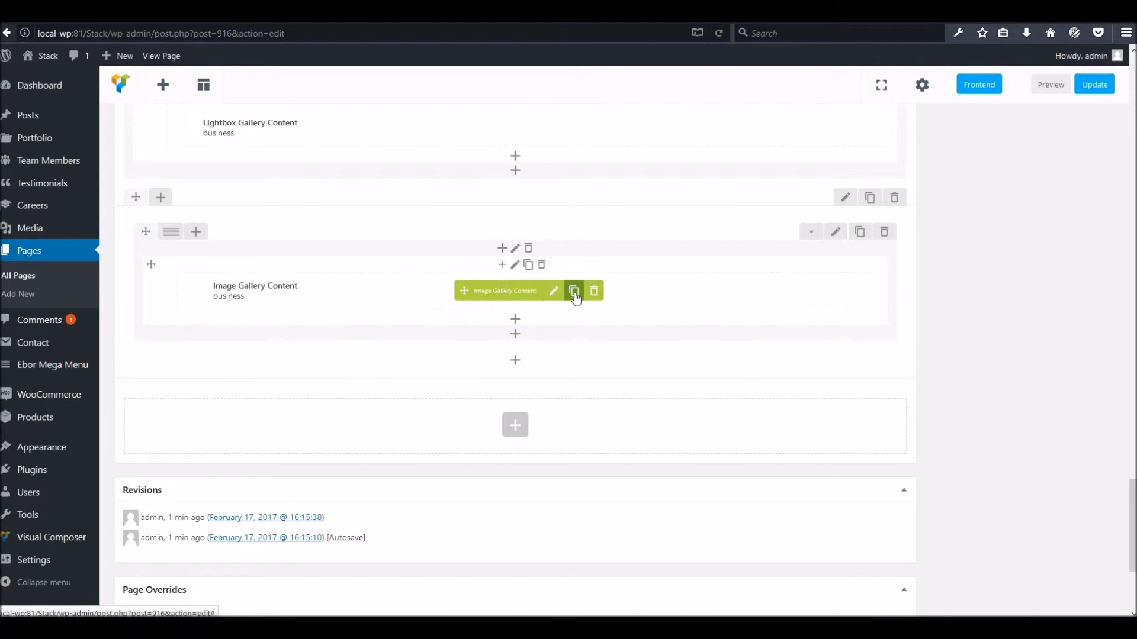
left_click(573, 304)
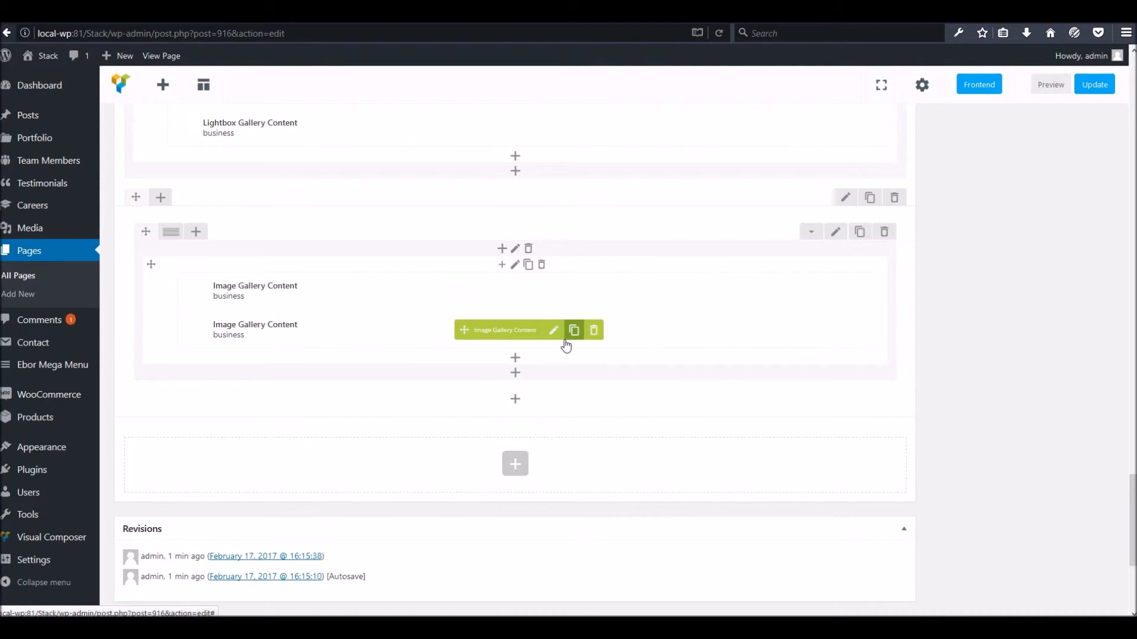
left_click(553, 329)
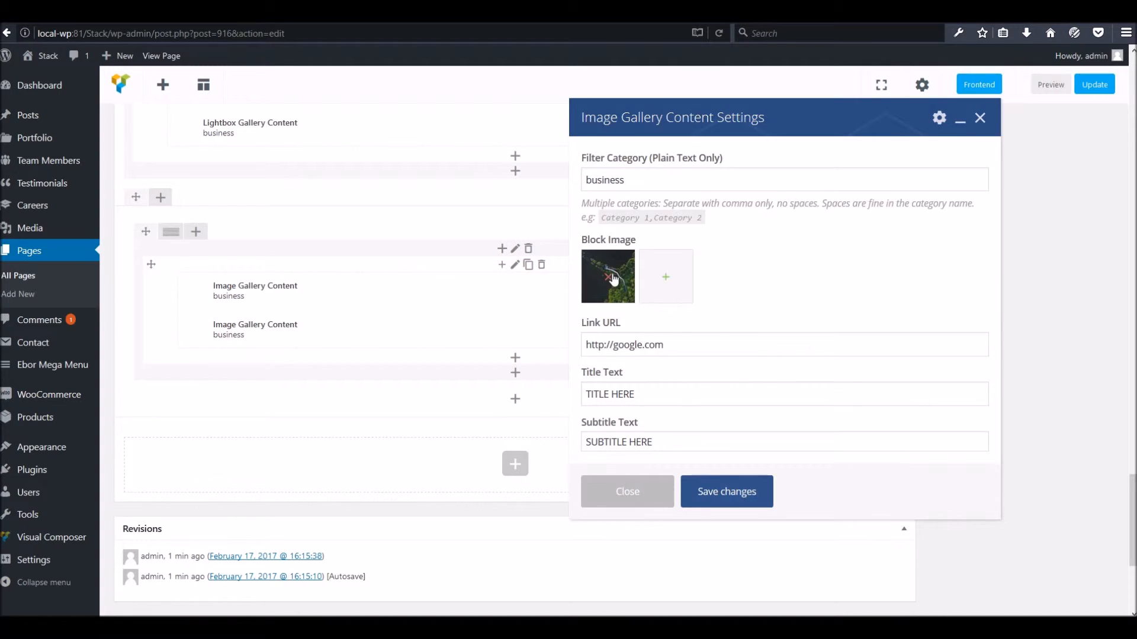
left_click(608, 277)
left_click(619, 293)
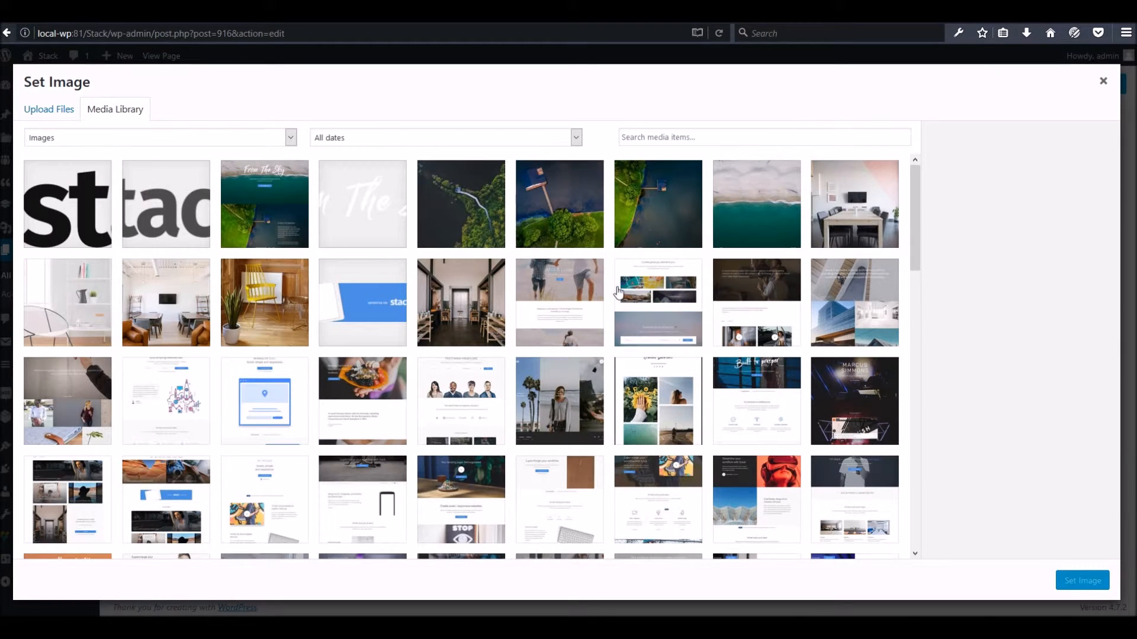
left_click(465, 308)
left_click(1069, 582)
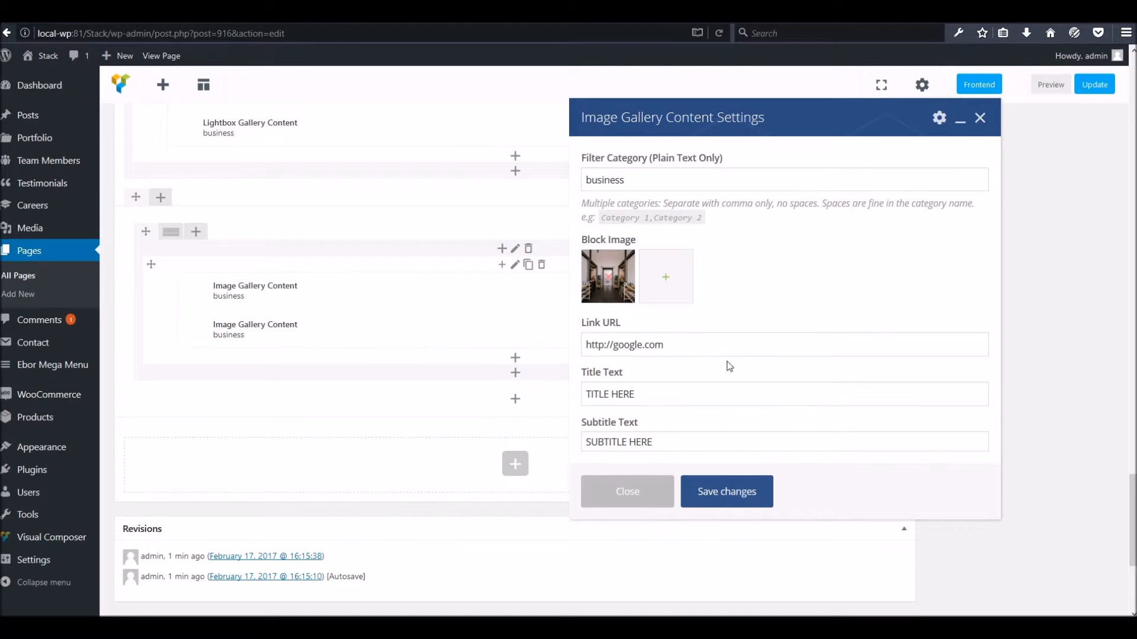
- Set the copy's title to "TITLE HERE 2", subtitle to "SUBTITLE HERE 2" and filter category to "category", and save it
left_click(706, 393)
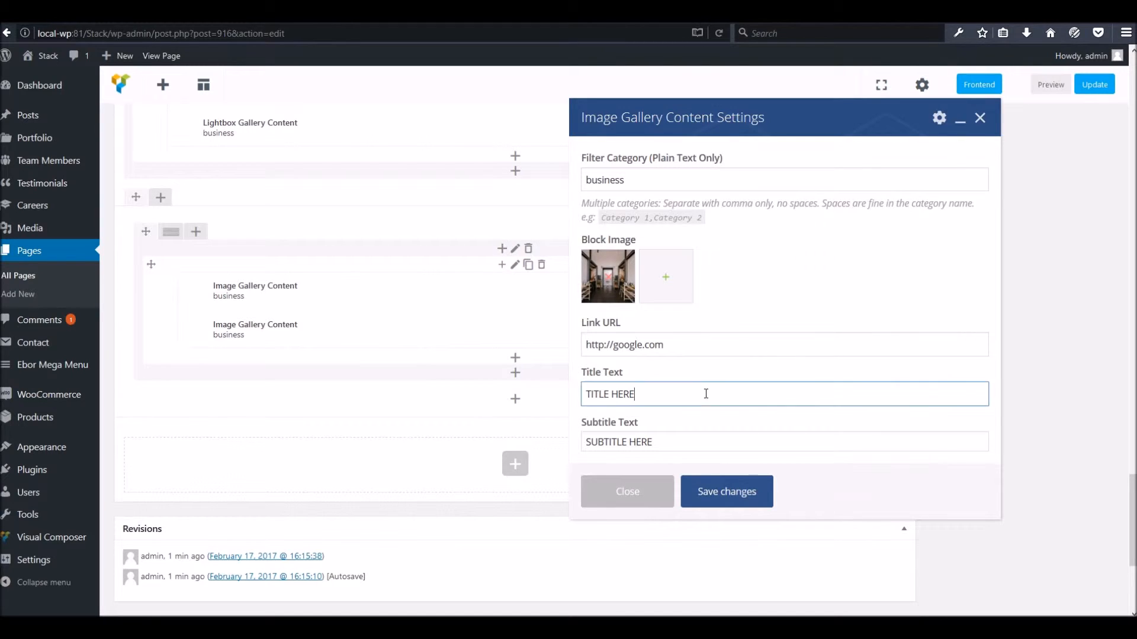
type("2")
left_click(698, 443)
double_click(608, 178)
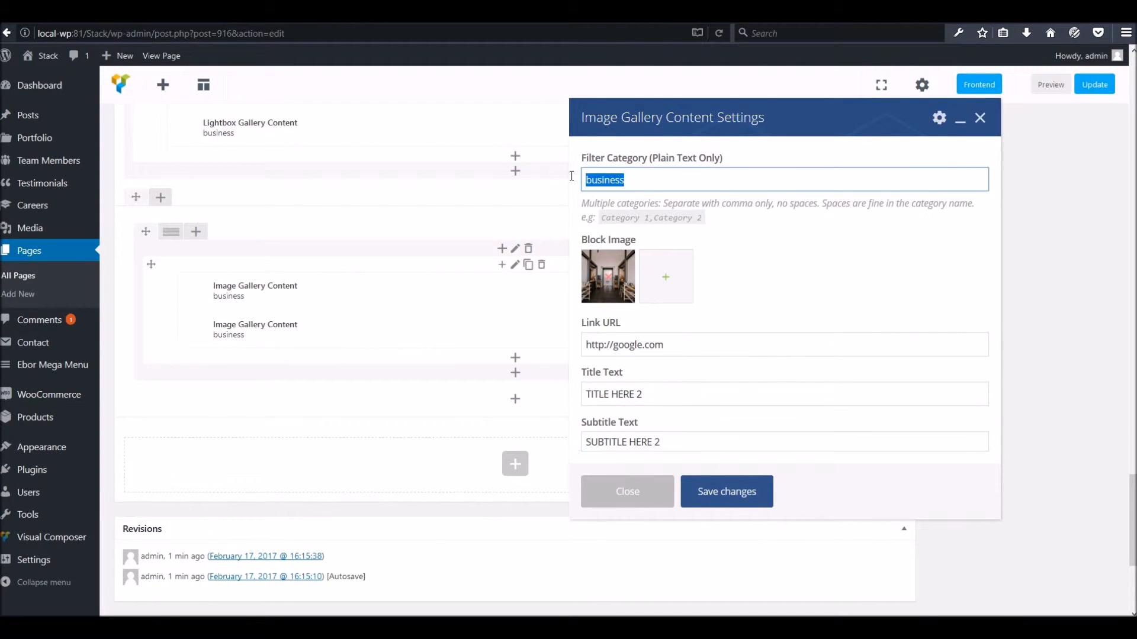
type("category")
left_click(719, 496)
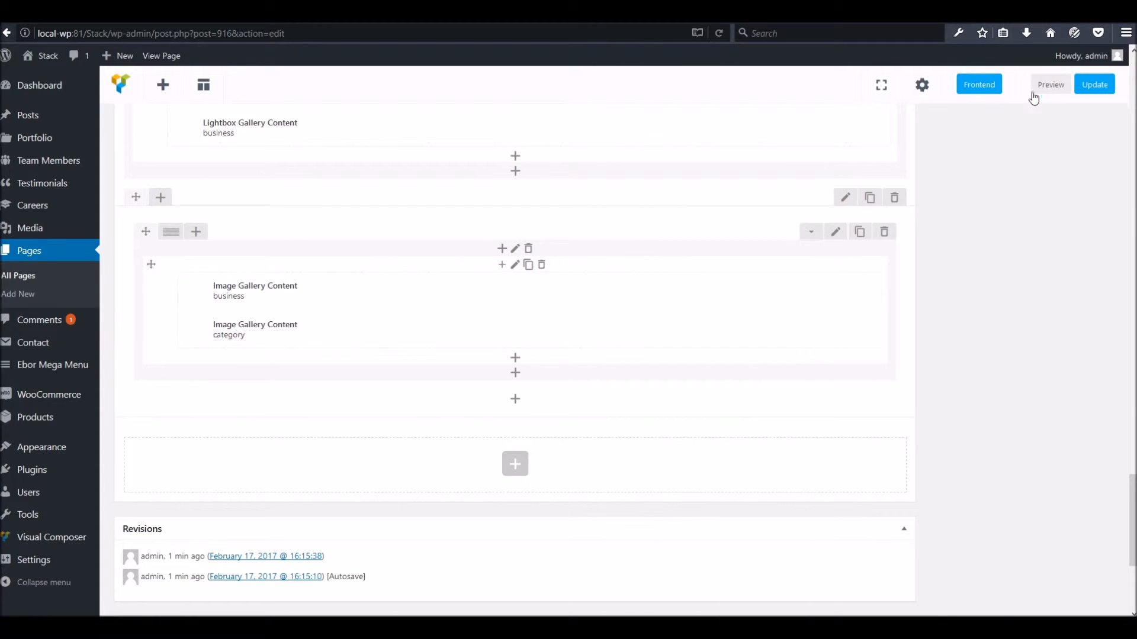
- Update the page and reload the published Galleries page
left_click(1094, 84)
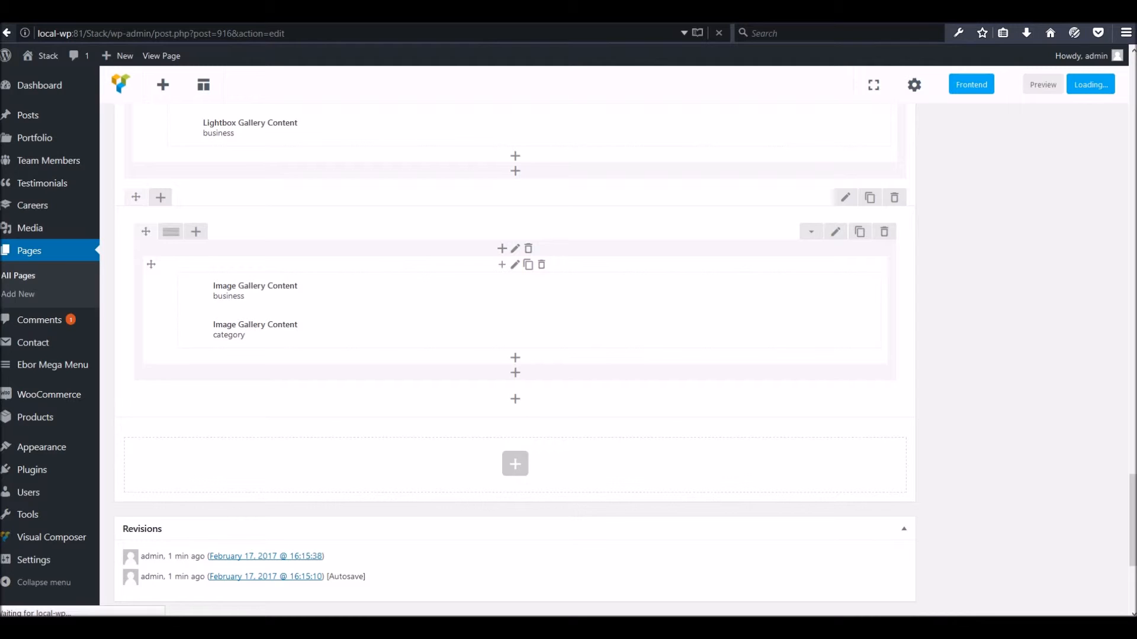
left_click(345, 8)
right_click(345, 8)
left_click(384, 16)
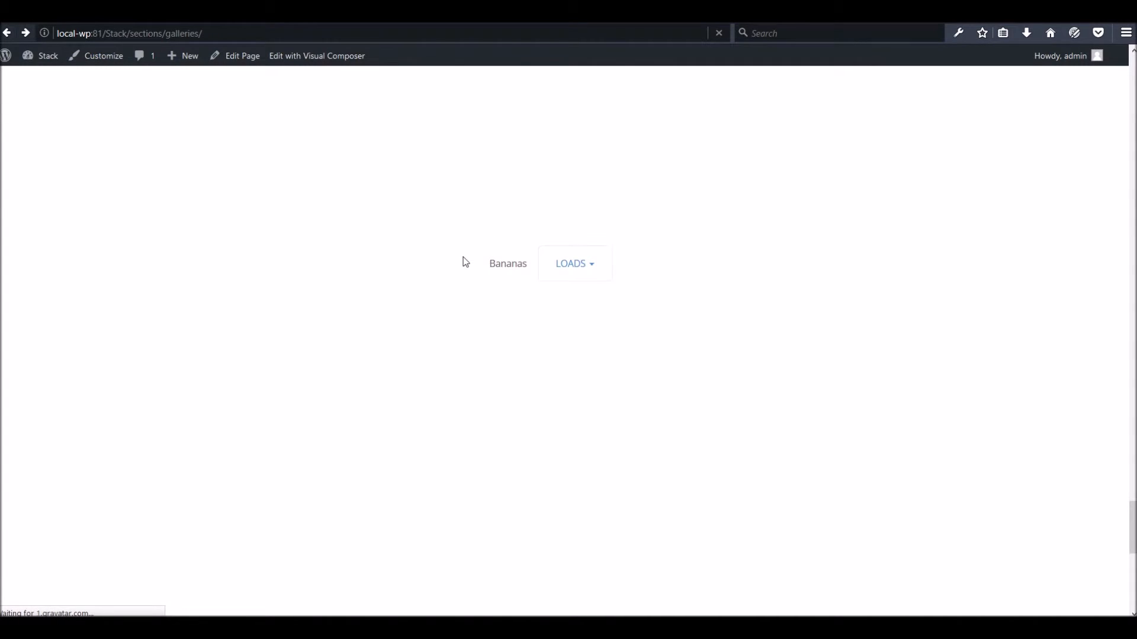
- Examine the new image gallery on the published page, test the first item's link and return to the gallery
scroll(464, 255, "down", 10)
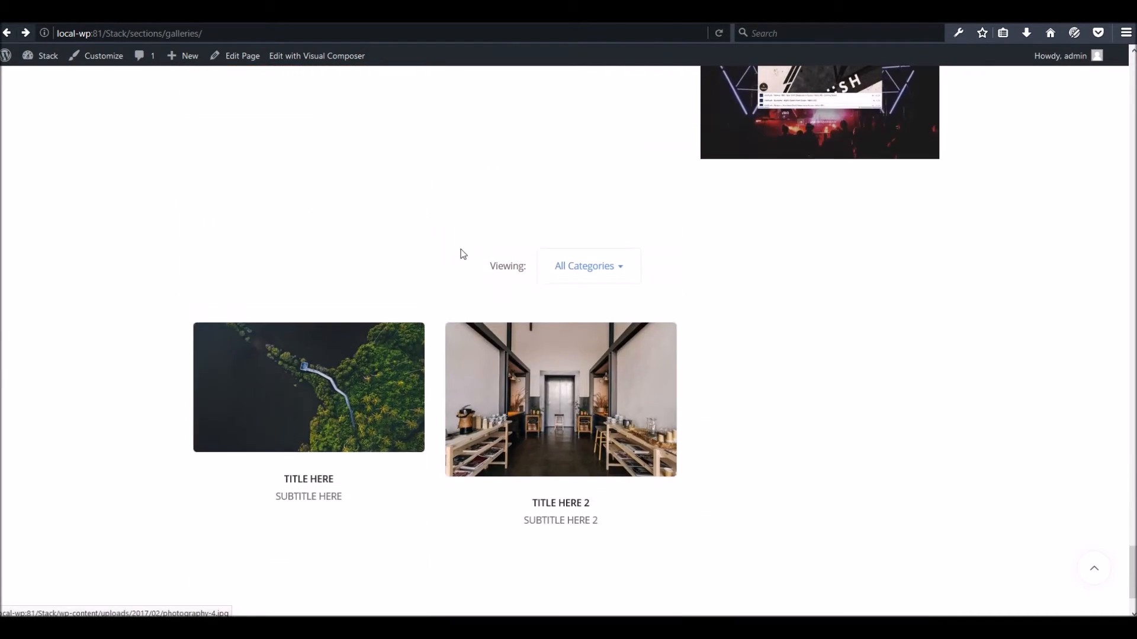
scroll(462, 255, "down", 2)
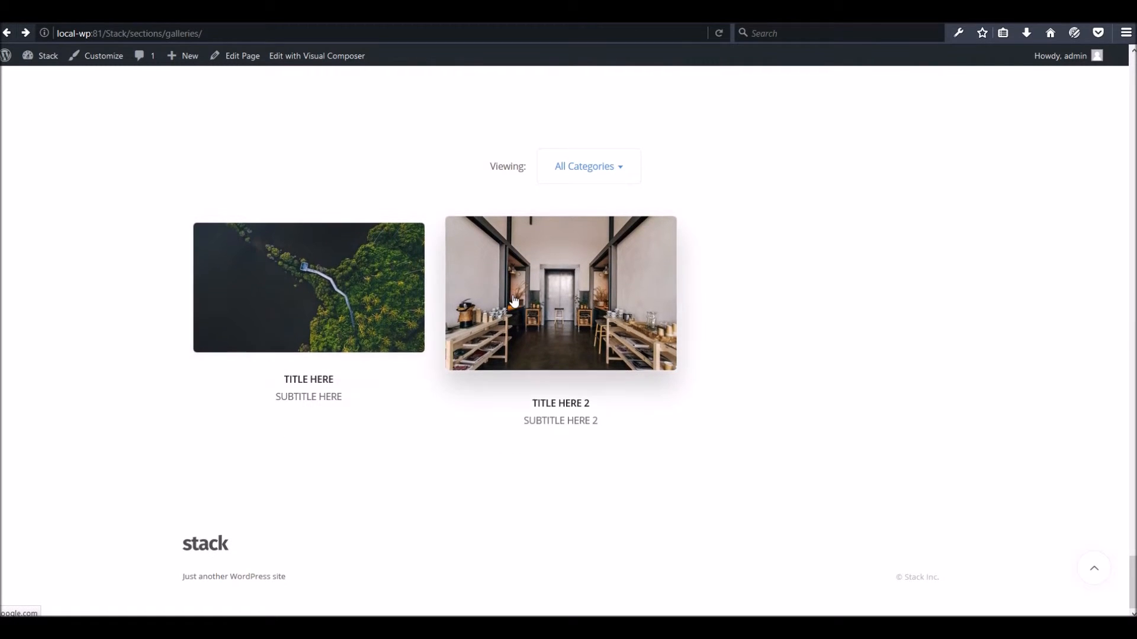
left_click(326, 301)
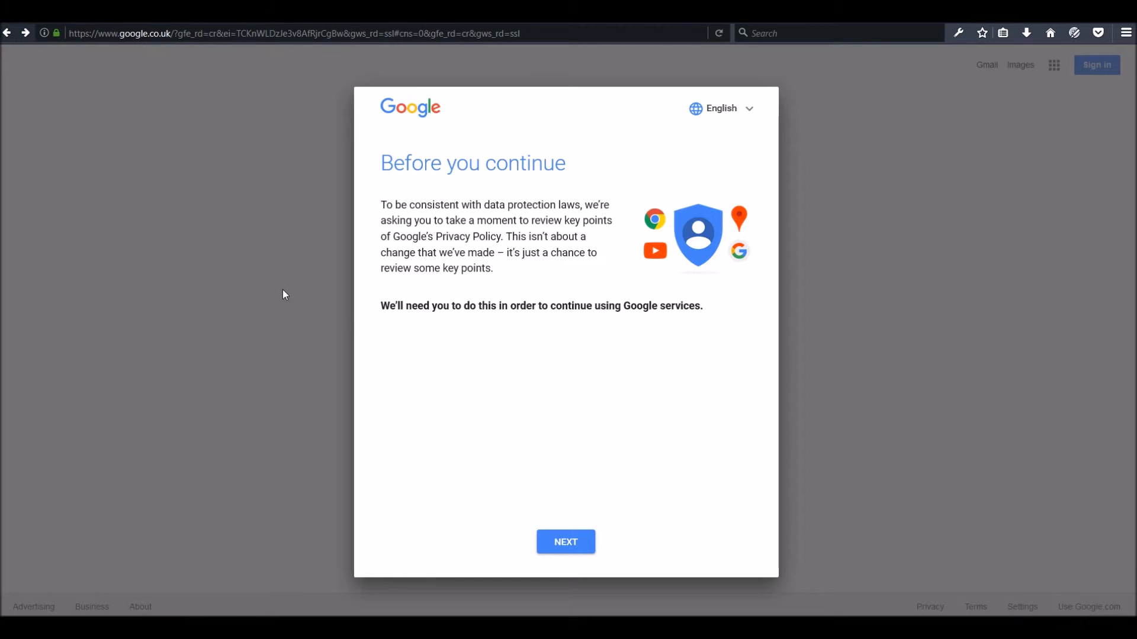
left_click(8, 33)
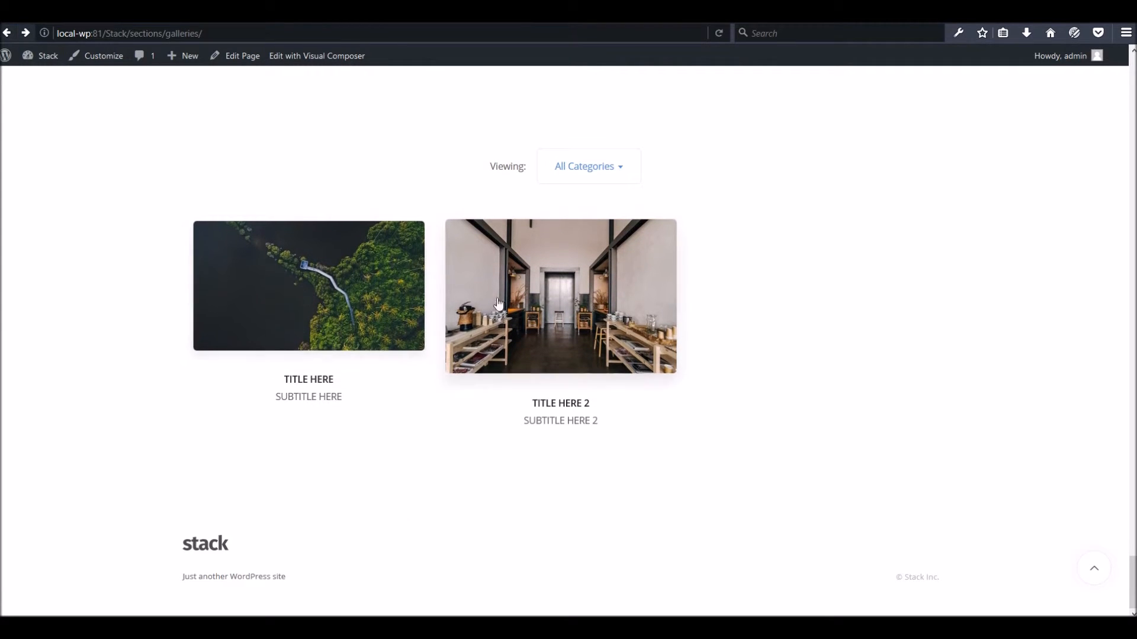
- Return to the page editor and delete the Image Gallery element from the row below the lightbox gallery
left_click(240, 56)
scroll(480, 326, "down", 20)
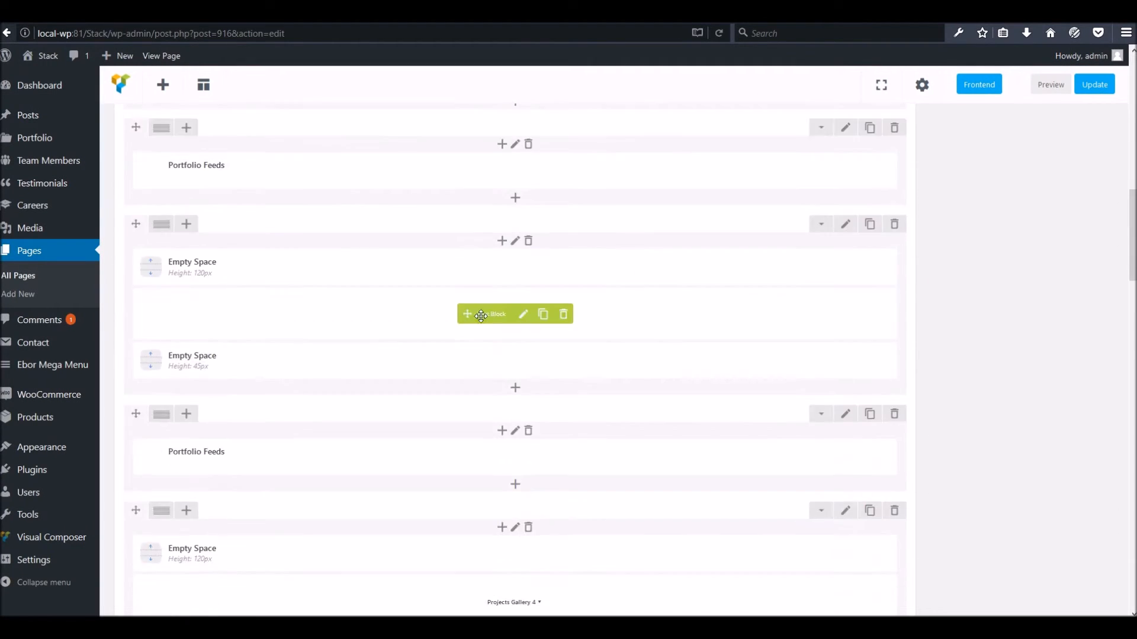
scroll(488, 312, "up", 2)
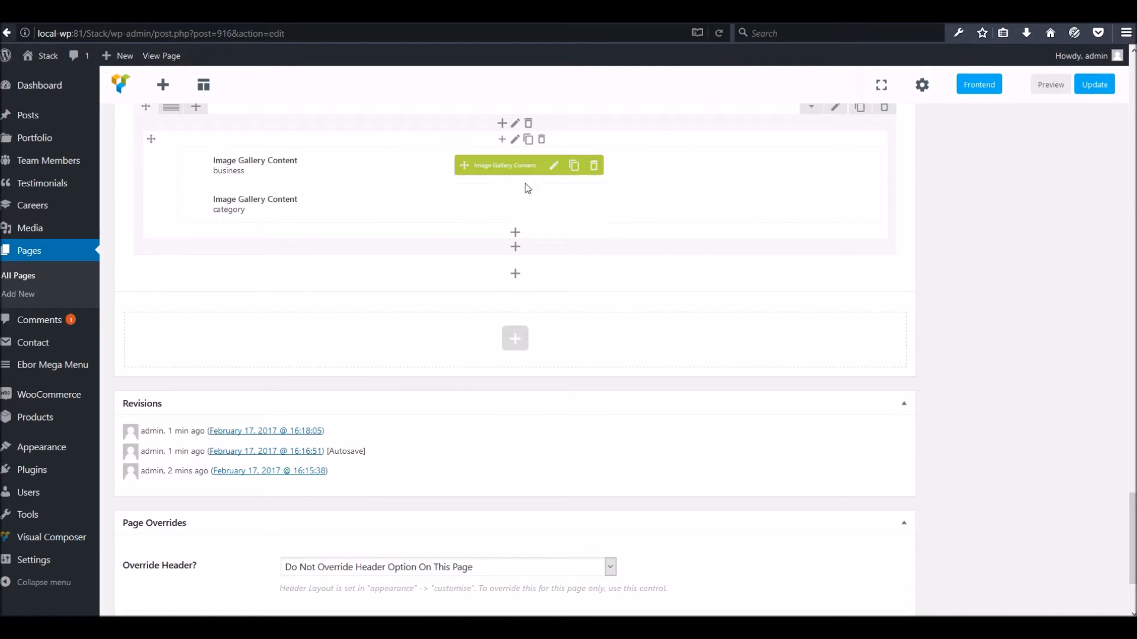
scroll(699, 219, "up", 4)
left_click(880, 326)
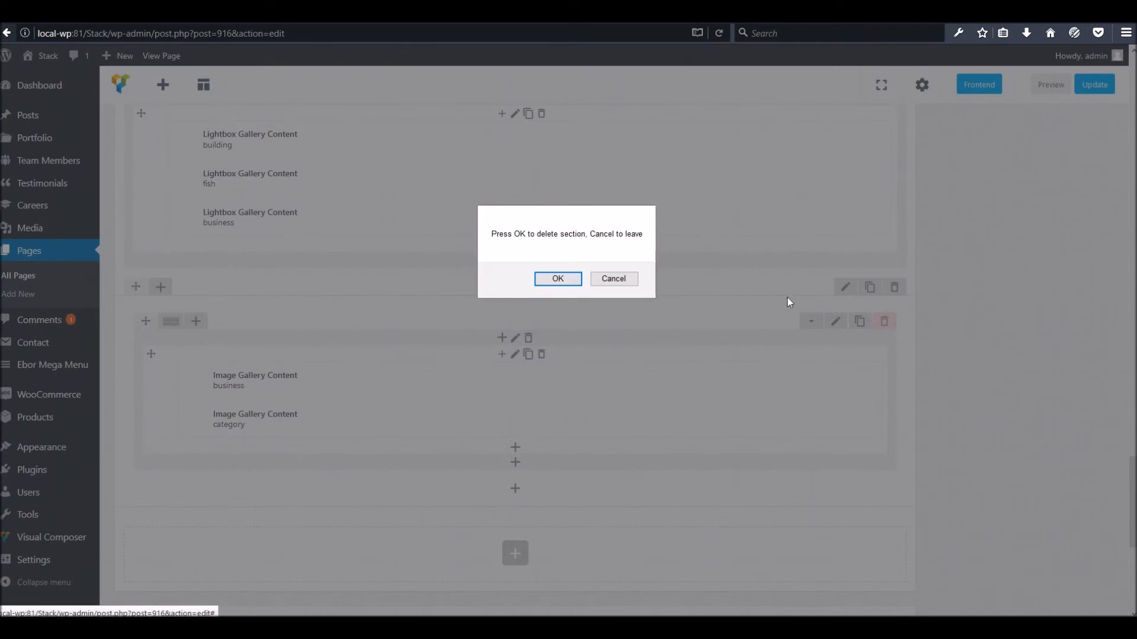
left_click(568, 279)
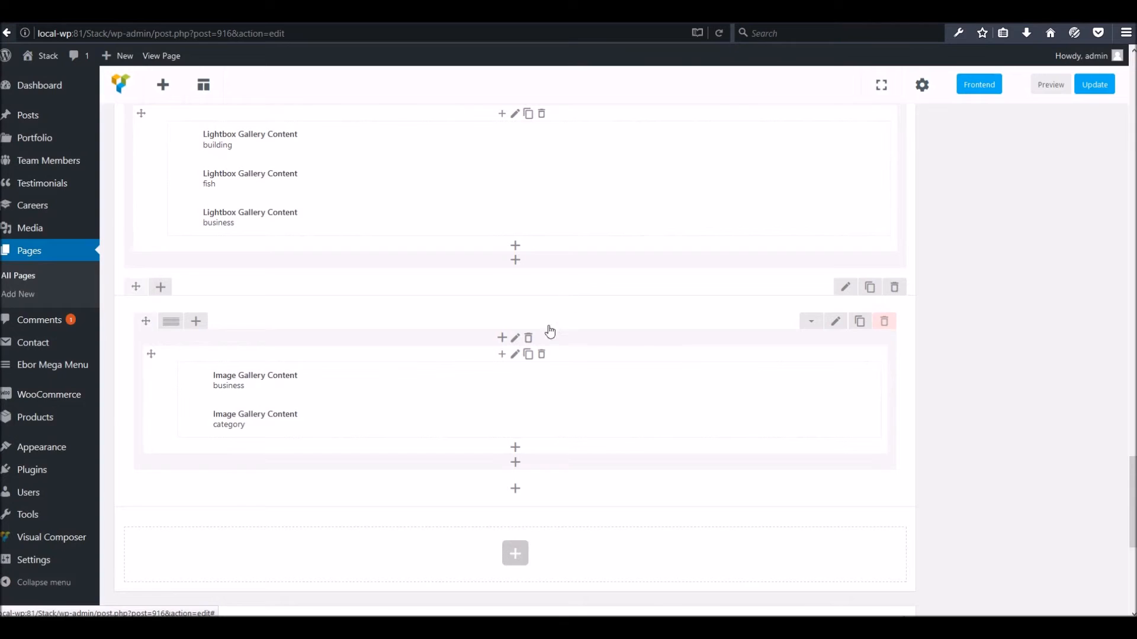
left_click(518, 334)
left_click(254, 195)
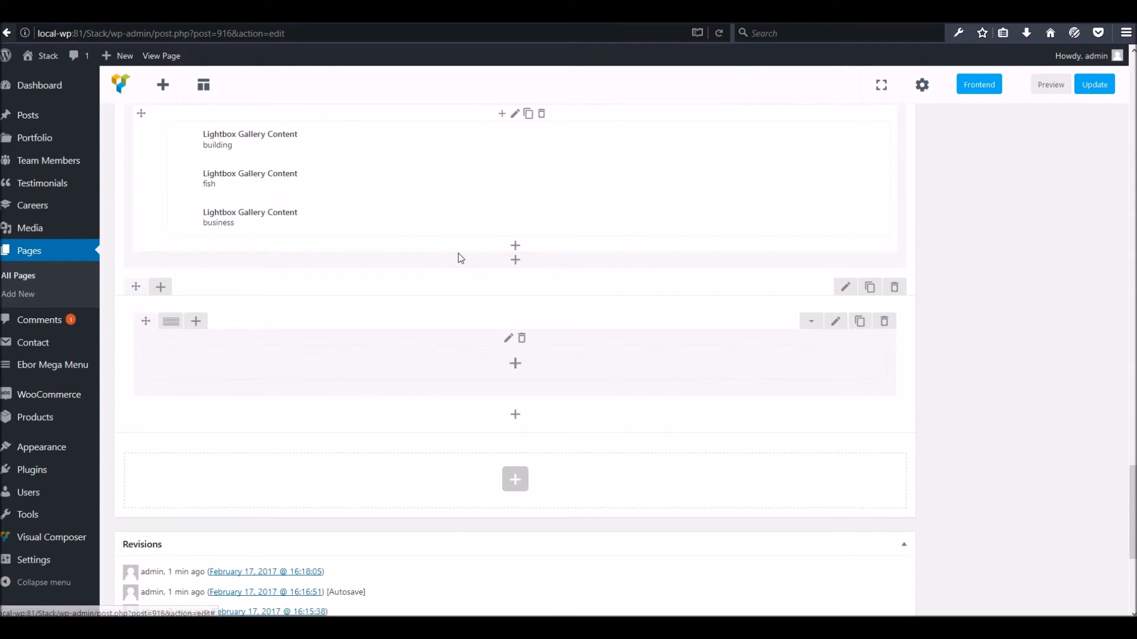
- Add a Video Gallery element inside the emptied row and save it with its default label texts
left_click(516, 362)
scroll(518, 300, "down", 5)
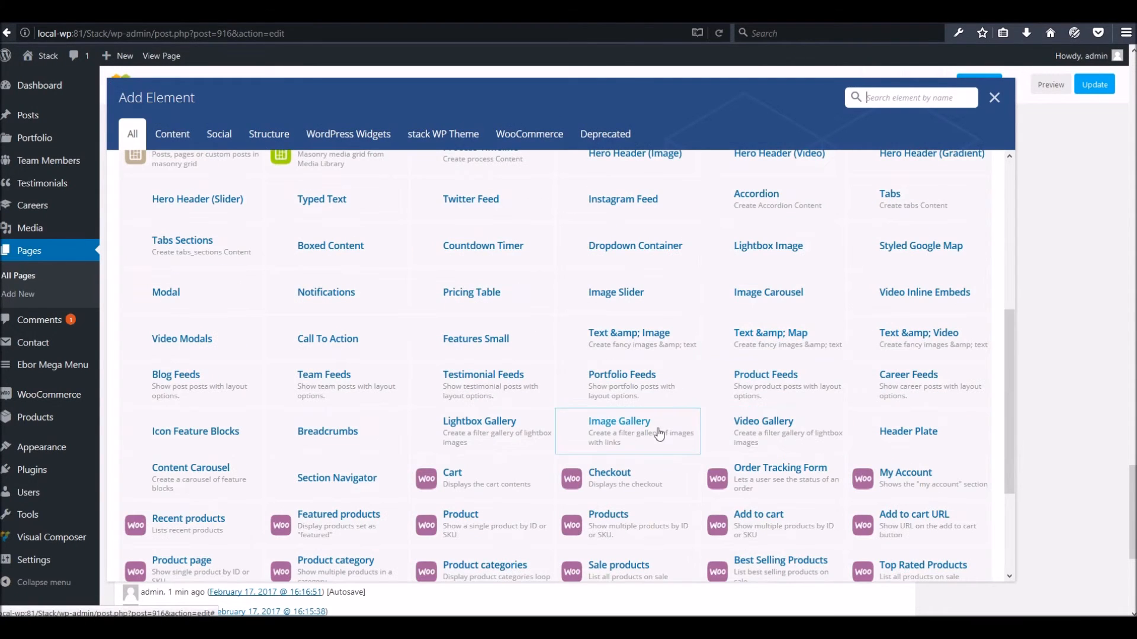
left_click(769, 437)
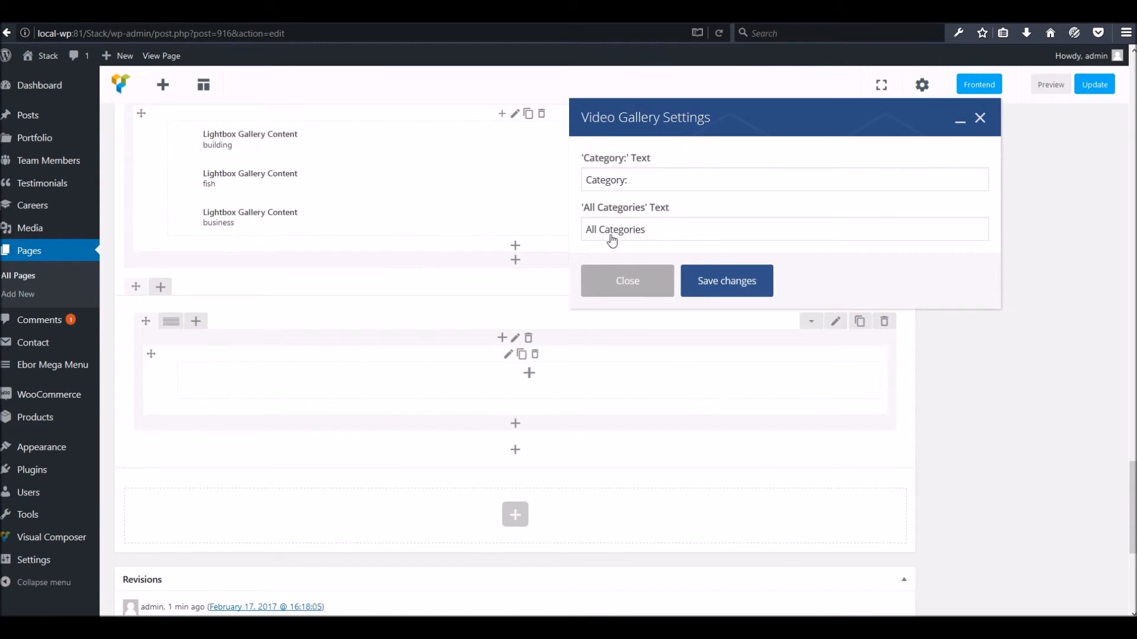
left_click(705, 282)
- Add a Video Gallery Content item inside the video gallery
left_click(529, 373)
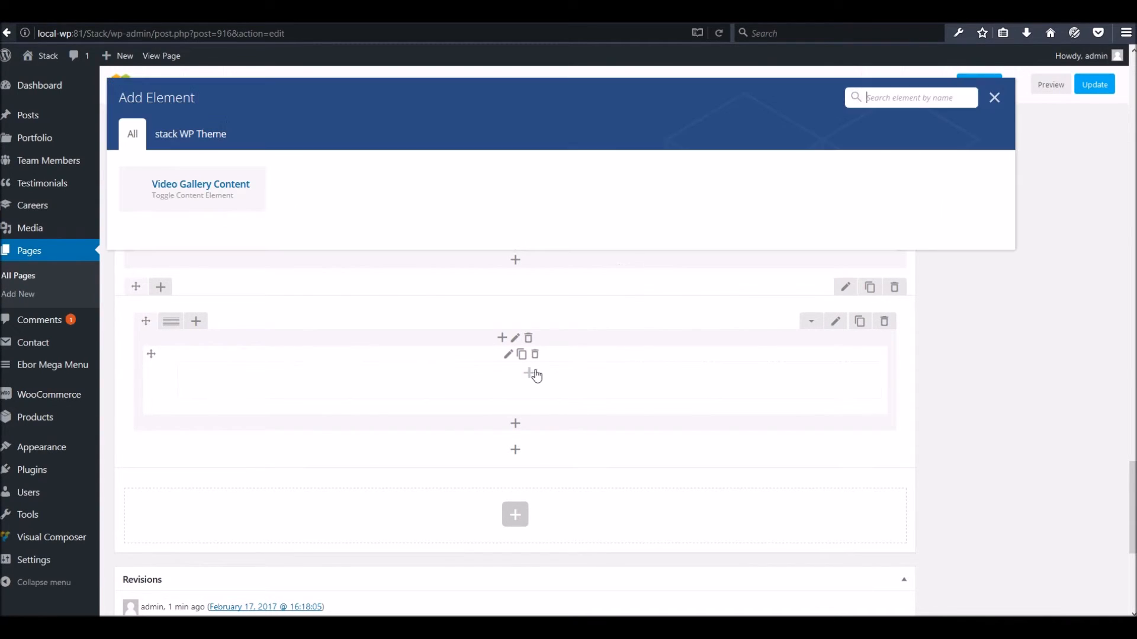
left_click(182, 198)
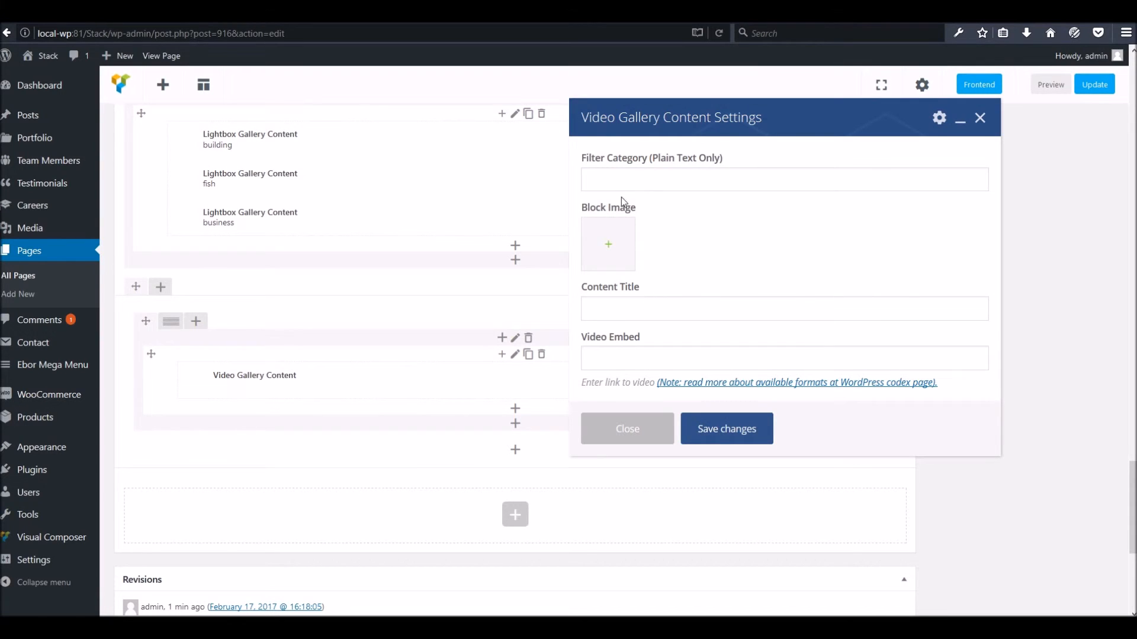
left_click(621, 177)
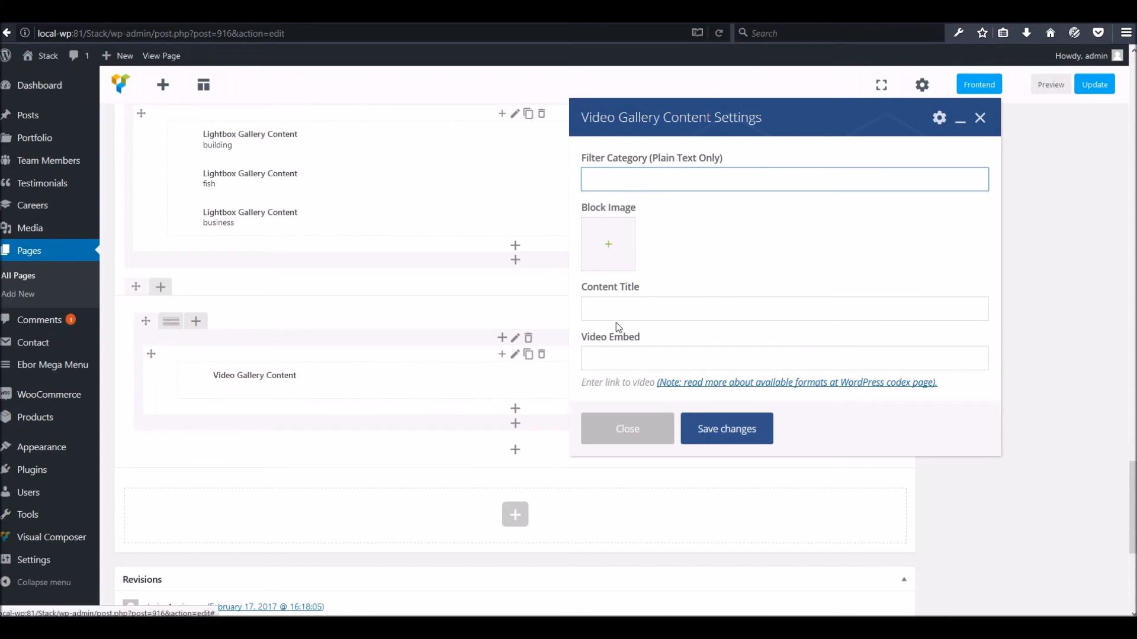
left_click(619, 357)
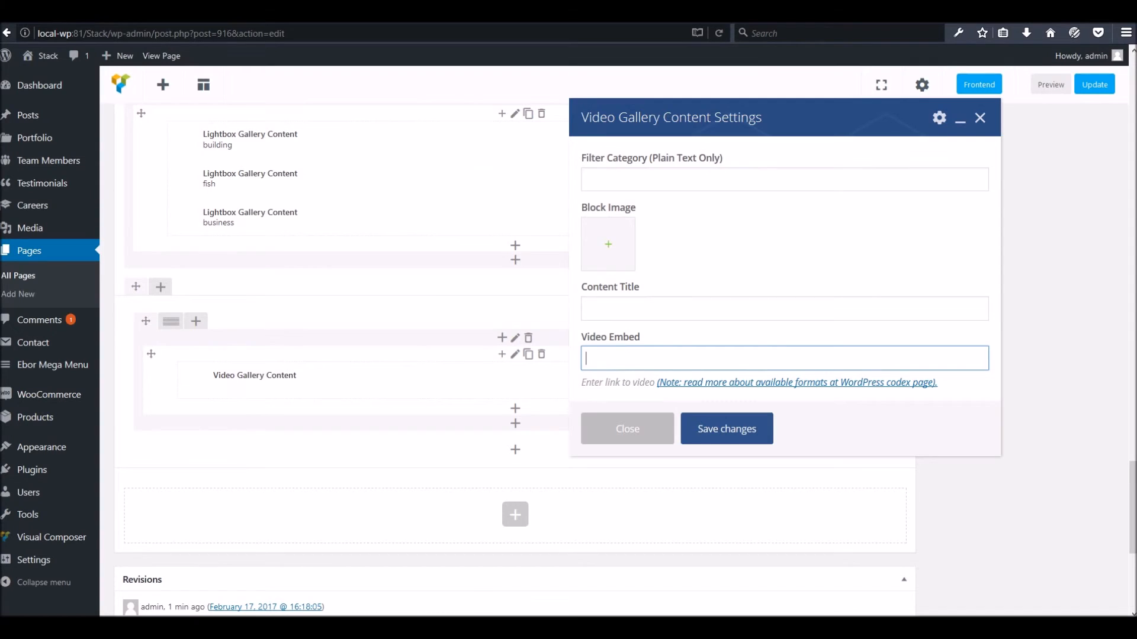
left_click(465, 628)
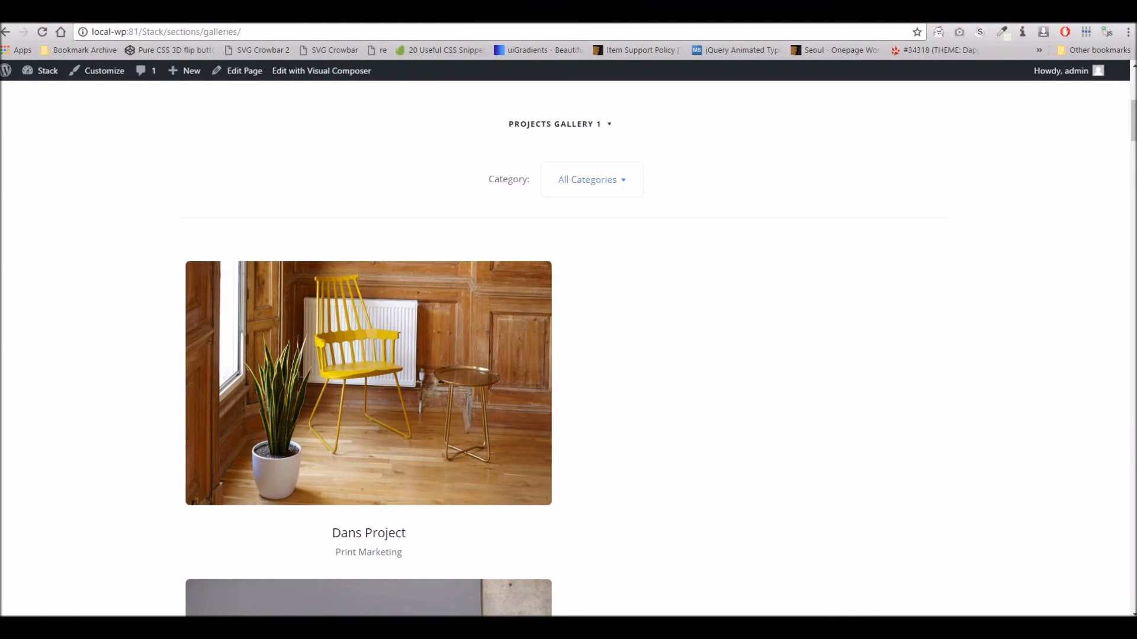
key("ctrl+t")
type("pil")
key("Return")
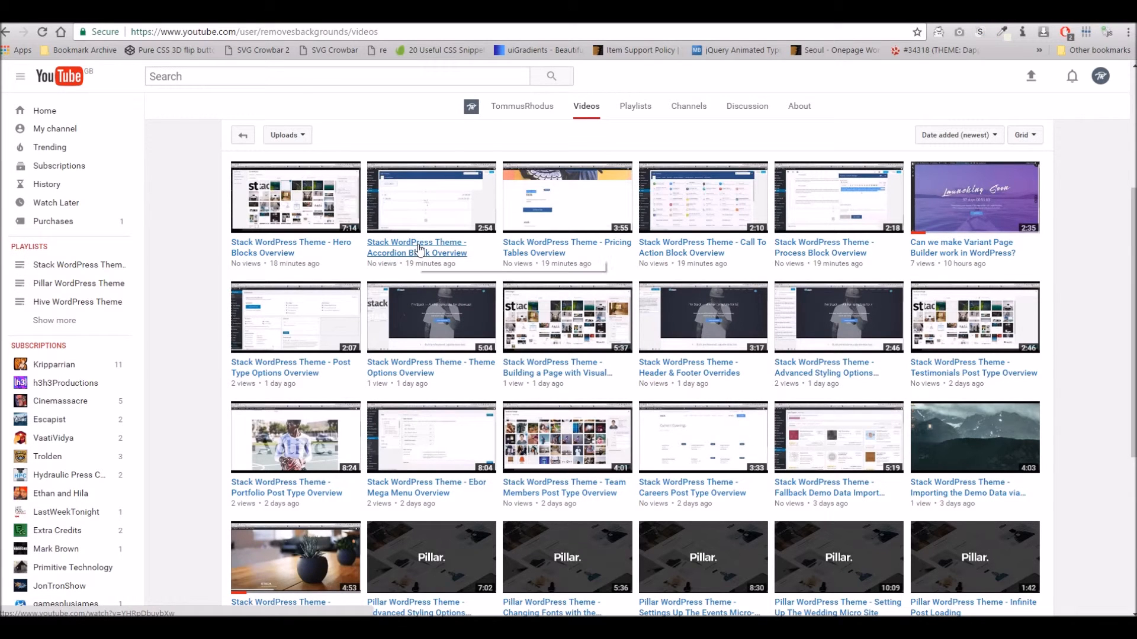
left_click(419, 248)
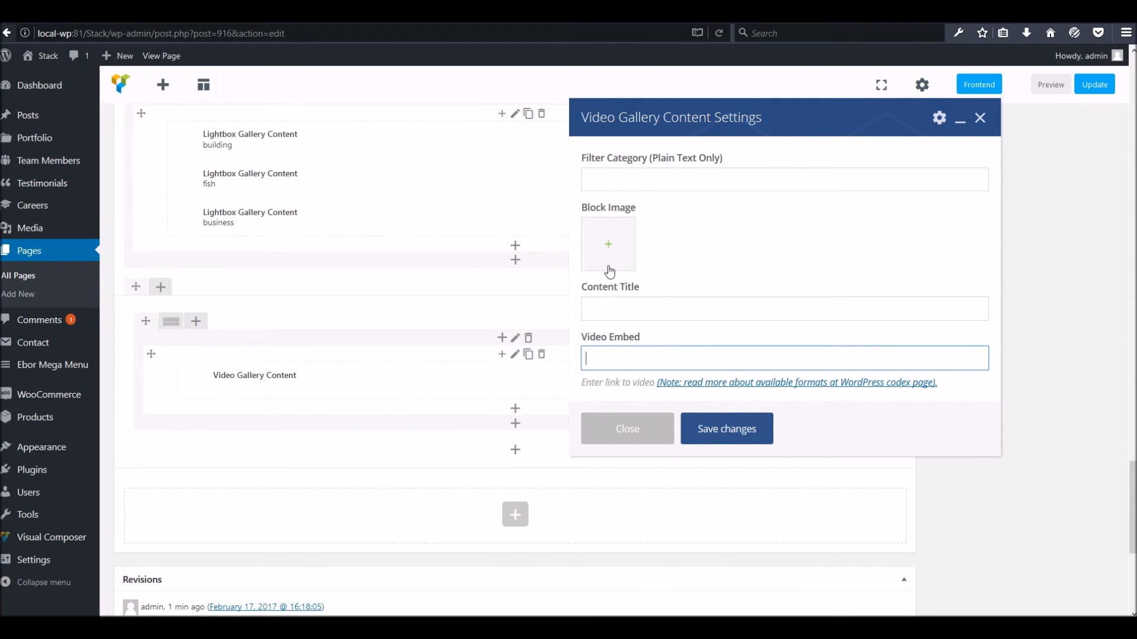
type("https://www.youtube.com/watch?v=YHRpDbuybXw")
- Give the video item filter category "business", the white meeting table photo as block image and content title "TITLE HERE", and save it
left_click(625, 181)
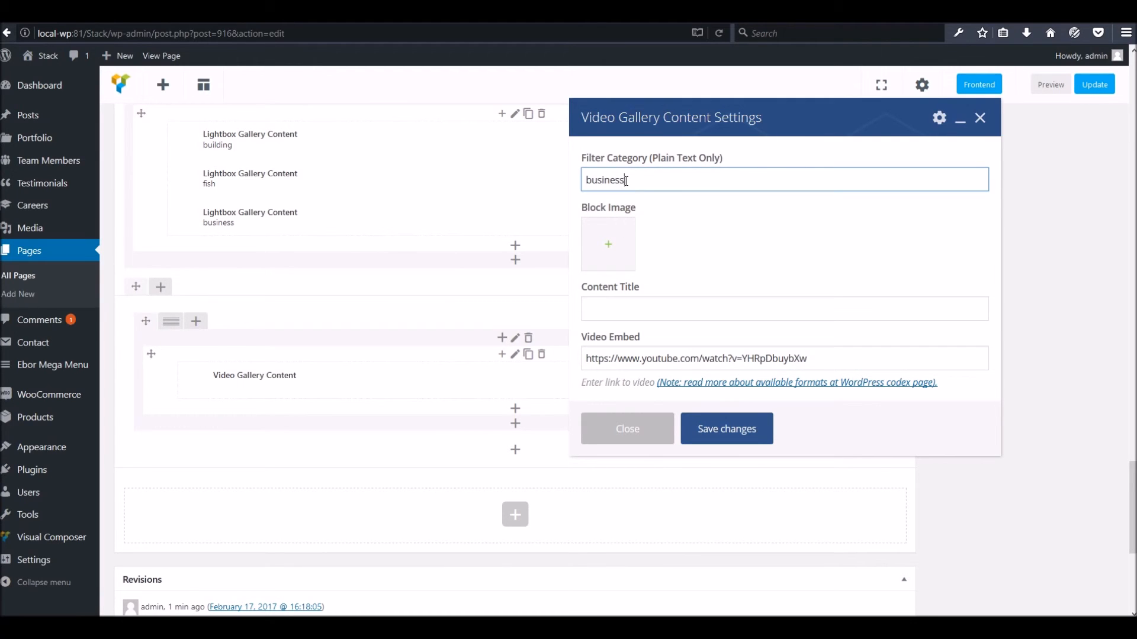
left_click(609, 248)
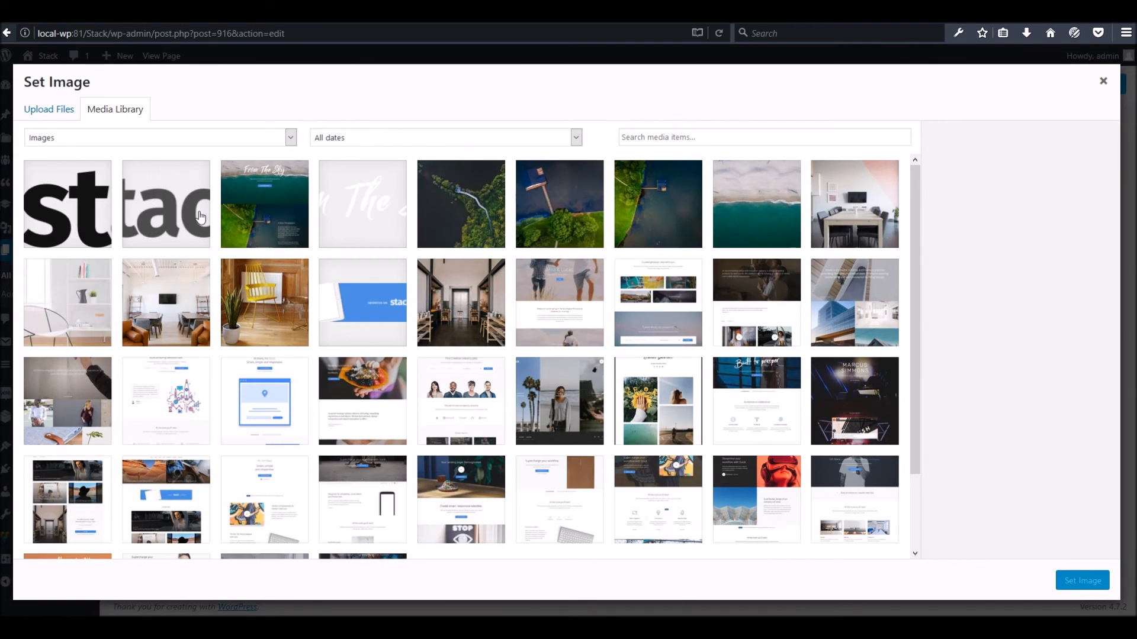
left_click(841, 211)
left_click(1083, 582)
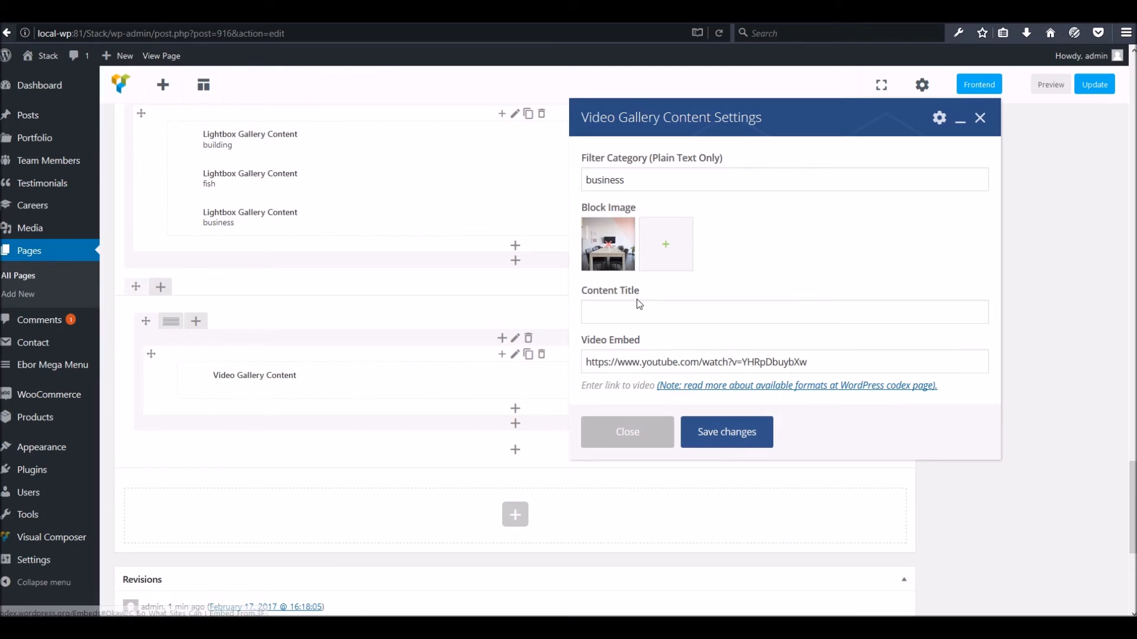
left_click(630, 312)
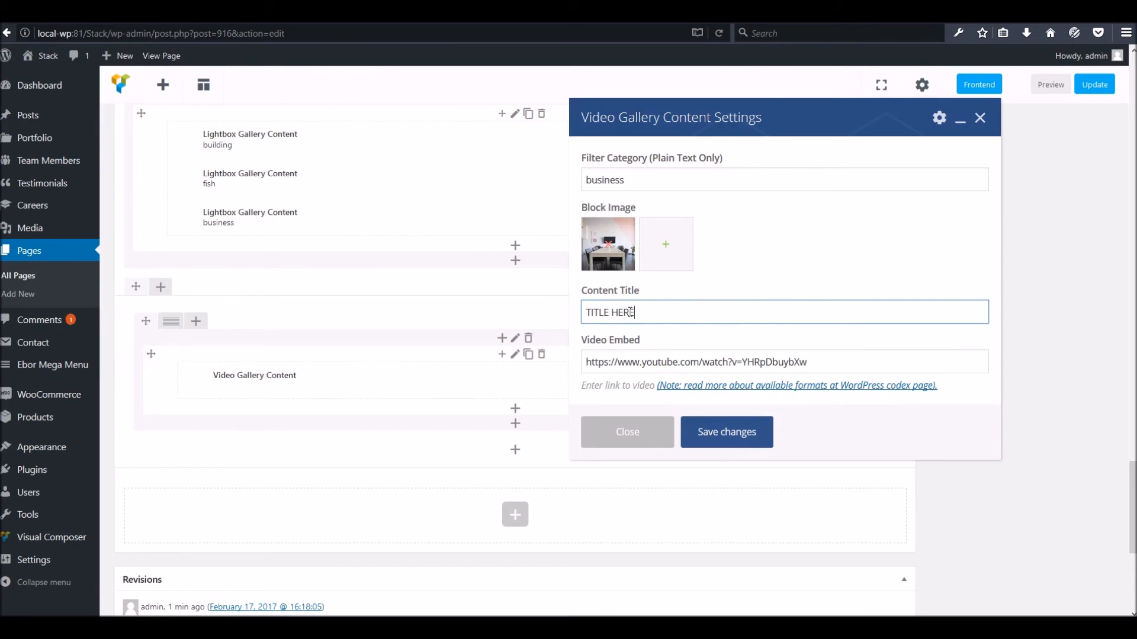
left_click(726, 433)
- Update the page with the video gallery and reload the published Galleries page
left_click(1093, 84)
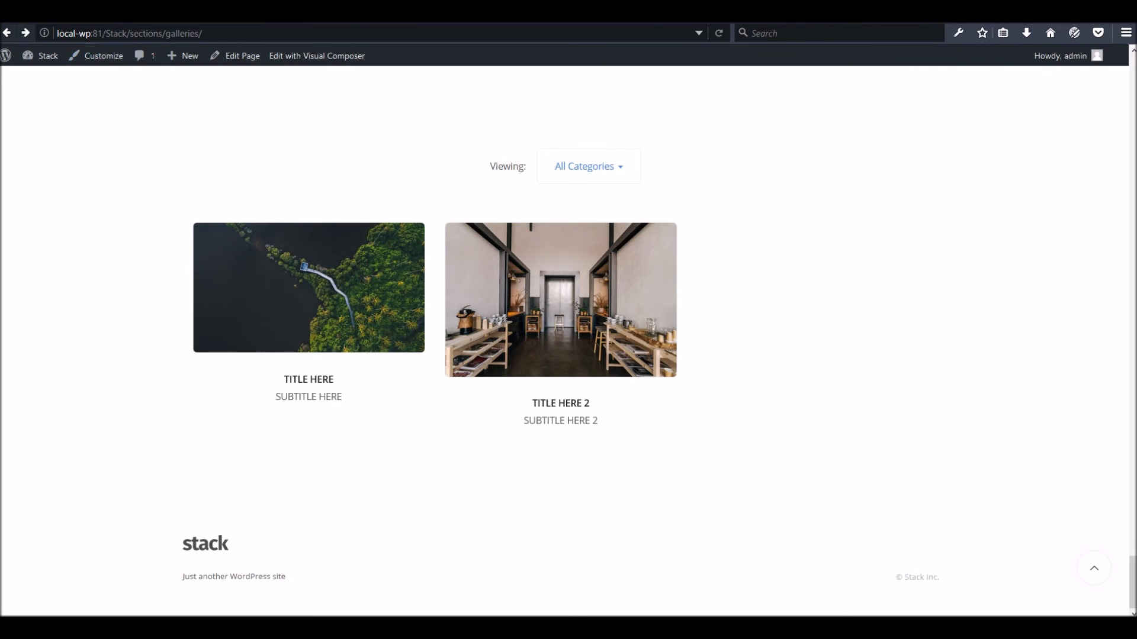
right_click(355, 22)
left_click(395, 24)
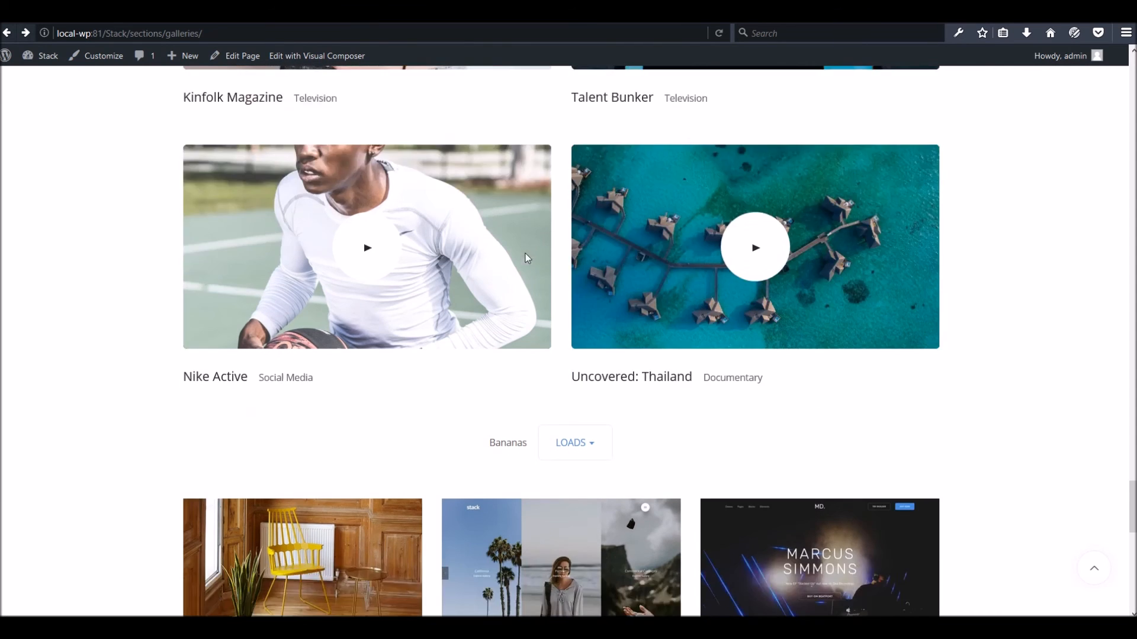
- Play the video gallery item on the published page and review the lightbox gallery's category filter
scroll(526, 255, "down", 10)
left_click(386, 289)
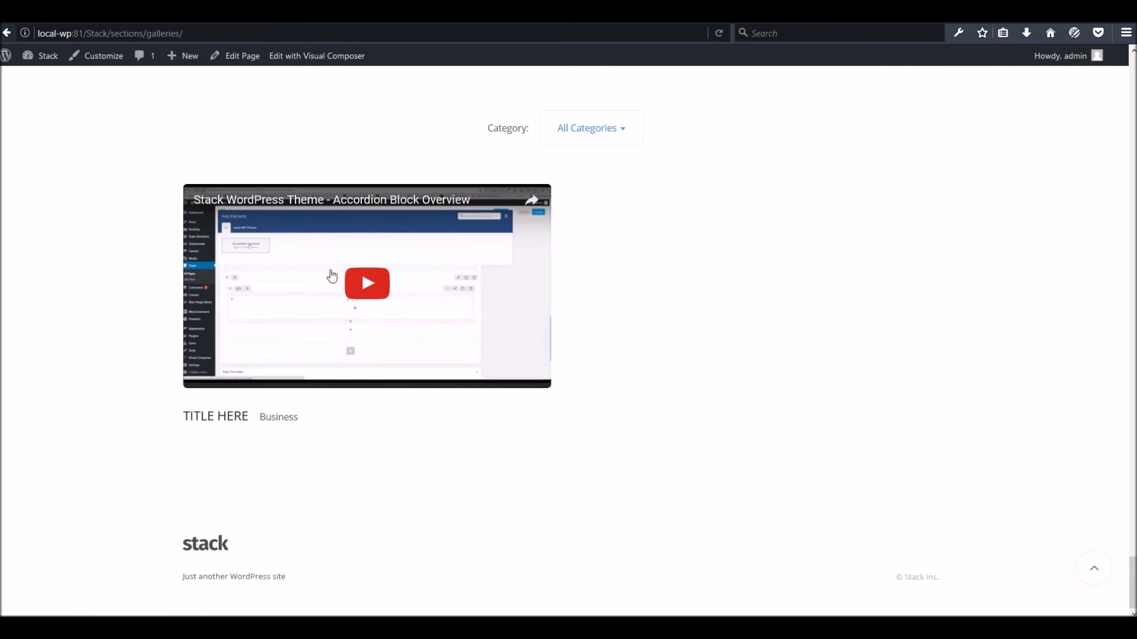
left_click(352, 291)
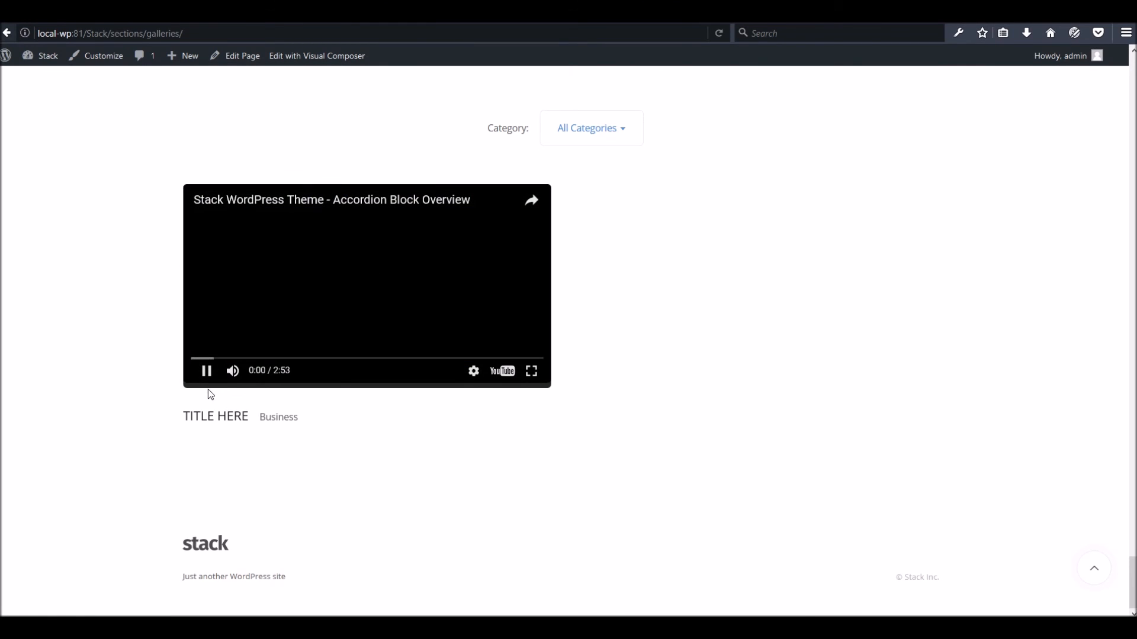
scroll(552, 324, "up", 10)
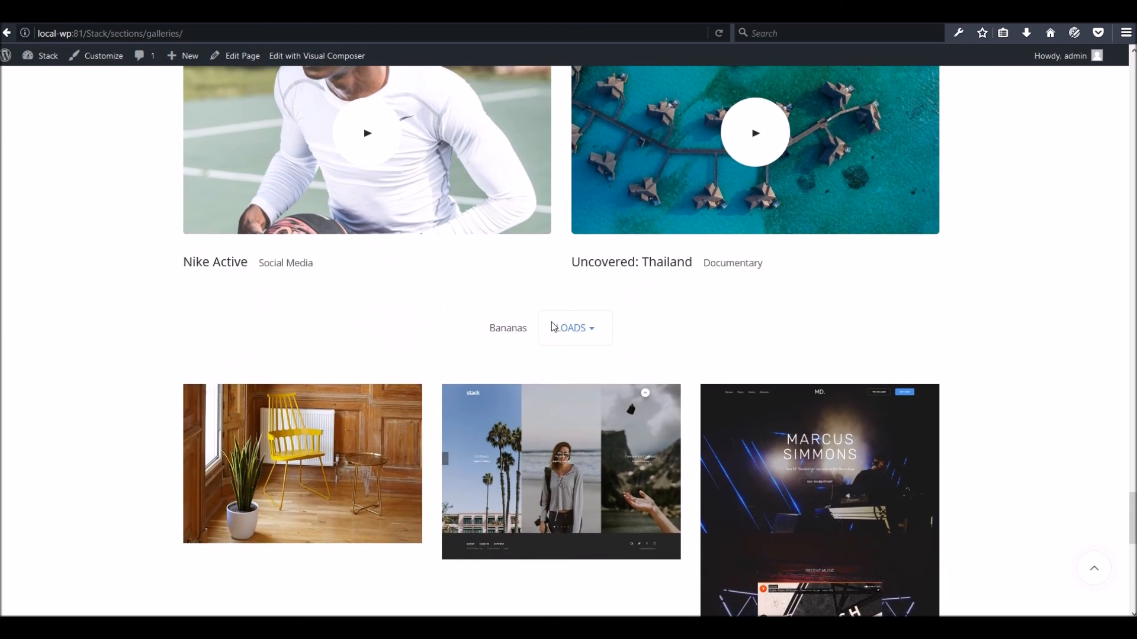
left_click(552, 327)
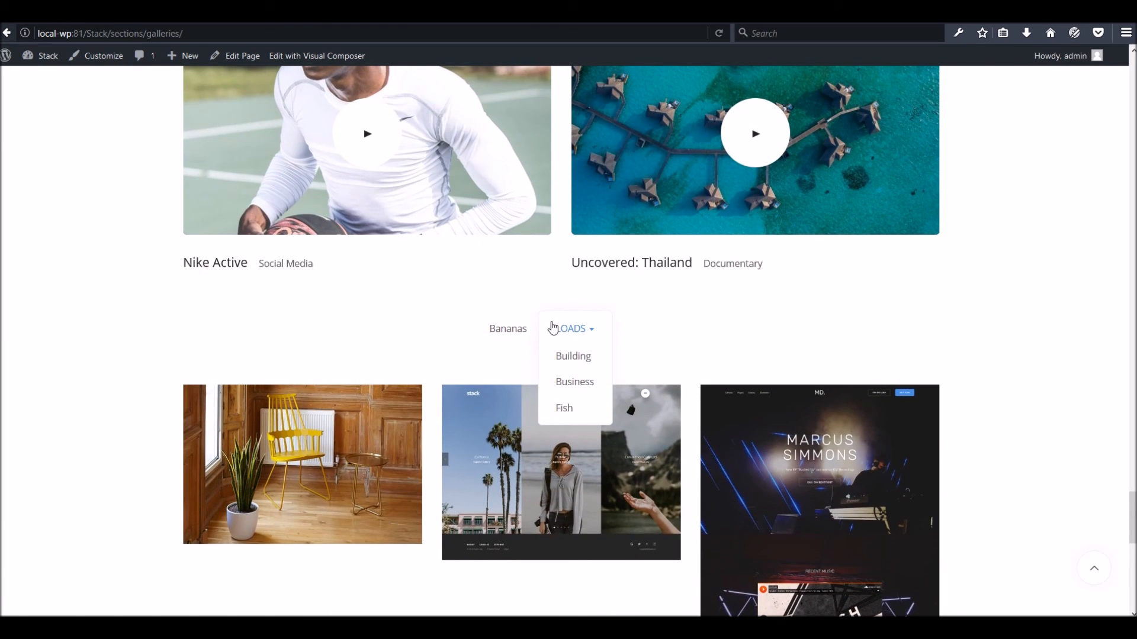
scroll(439, 314, "up", 5)
scroll(439, 307, "down", 10)
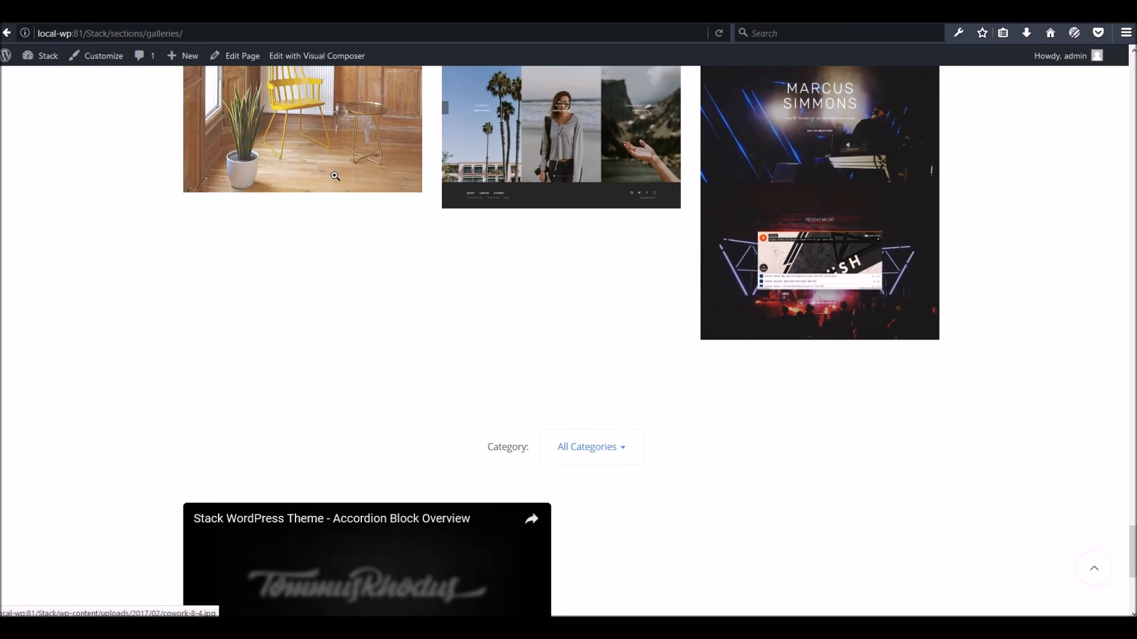
scroll(252, 321, "down", 4)
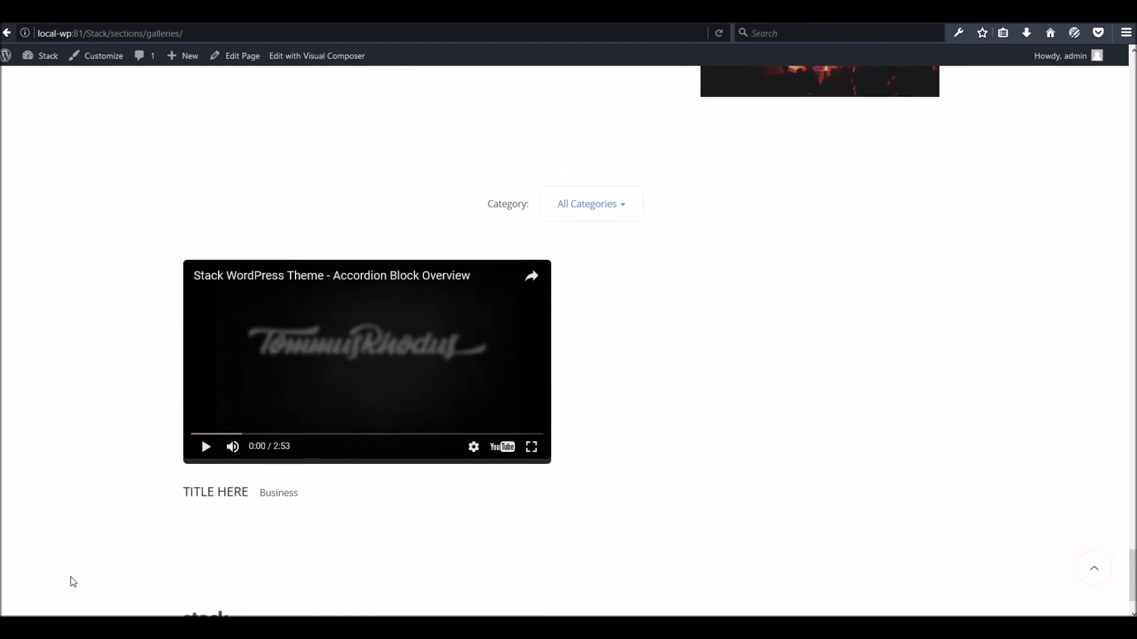